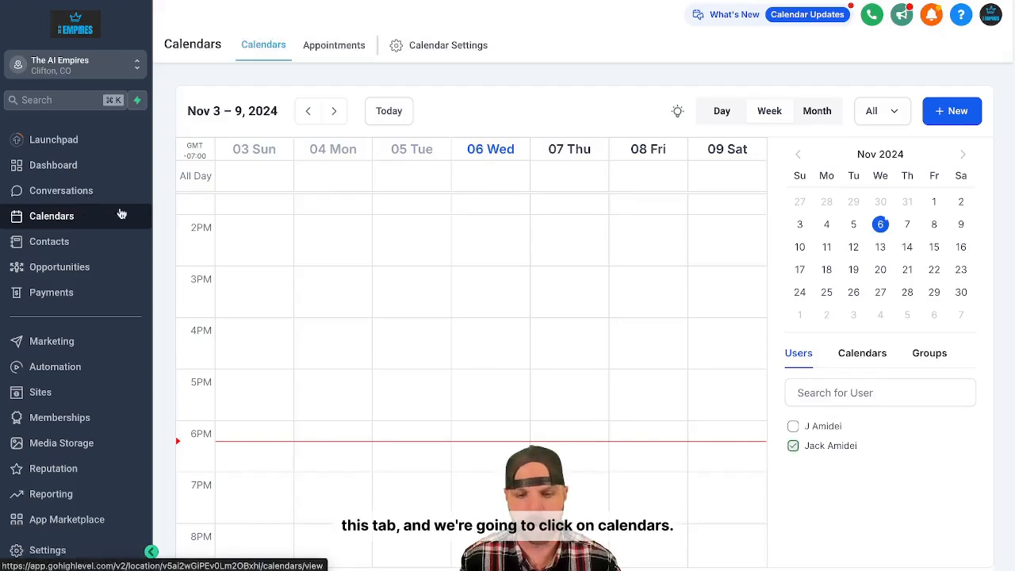
Open The AI Empires Onboarding Call for editing from the calendar settings.
{"action": "scroll", "coordinate": [542, 253], "scroll_direction": "up", "scroll_amount": 5}
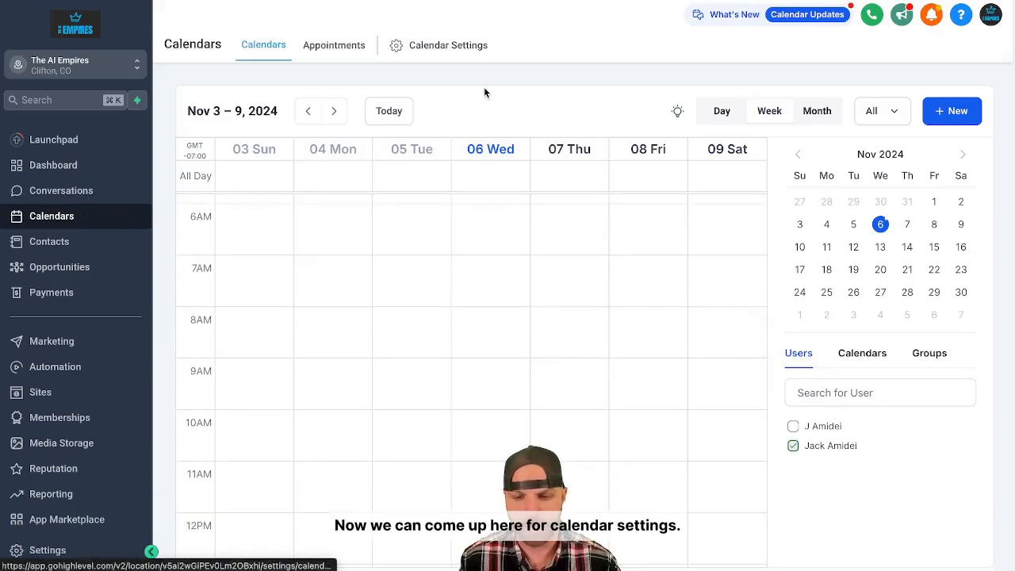
{"action": "left_click", "coordinate": [444, 49]}
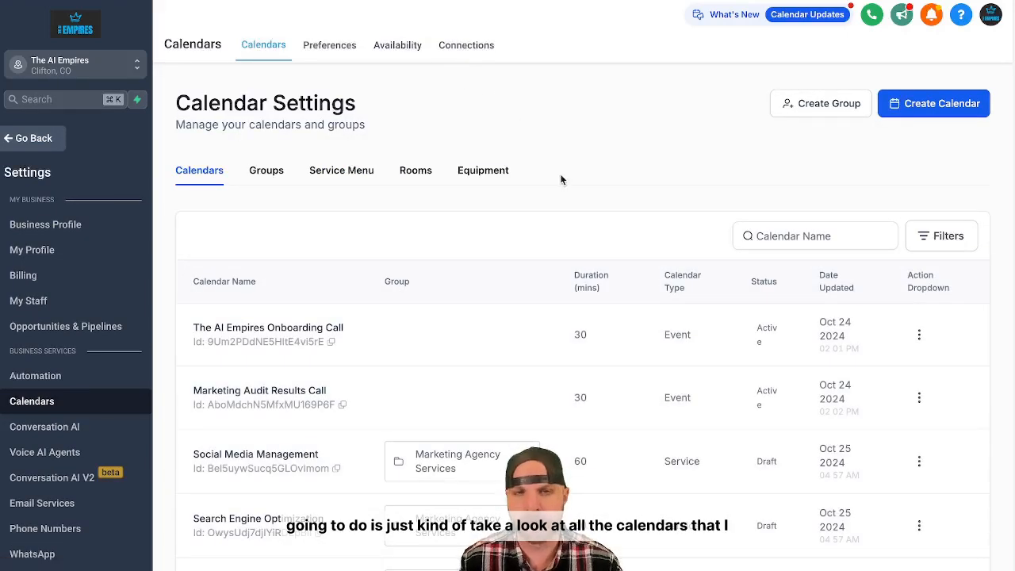
{"action": "scroll", "coordinate": [560, 179], "scroll_direction": "down", "scroll_amount": 1}
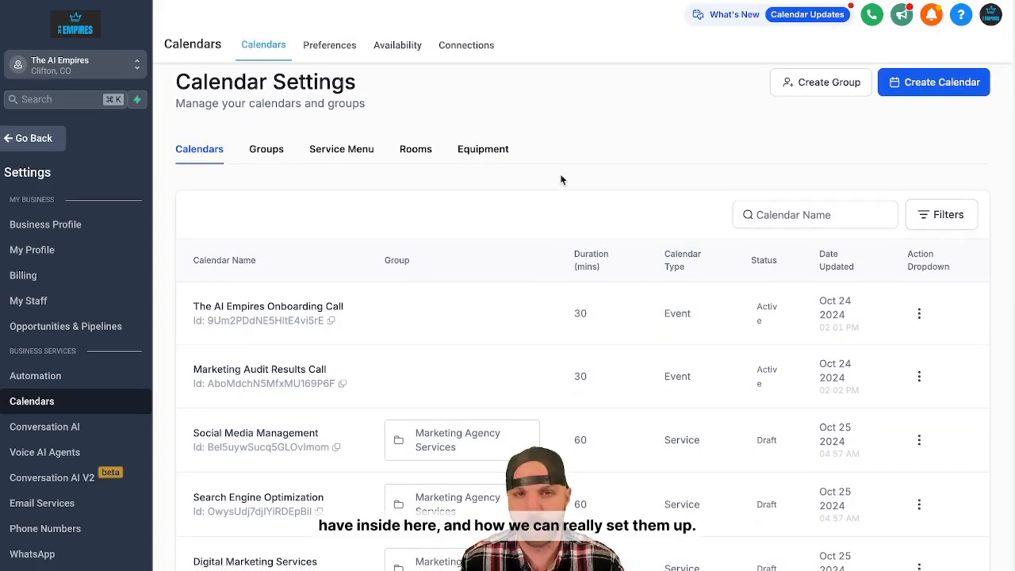
{"action": "scroll", "coordinate": [559, 176], "scroll_direction": "down", "scroll_amount": 1}
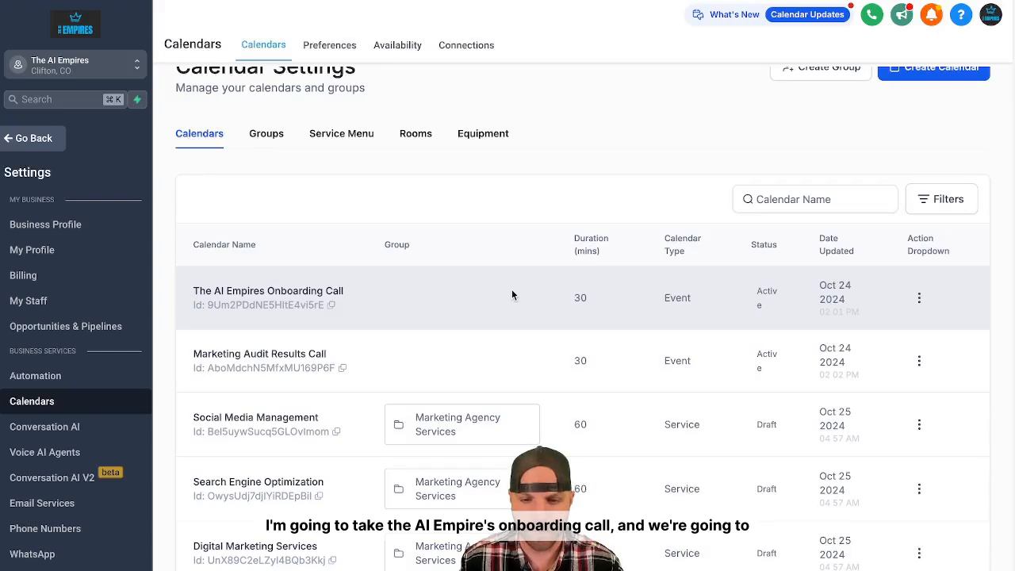
{"action": "left_click", "coordinate": [919, 297]}
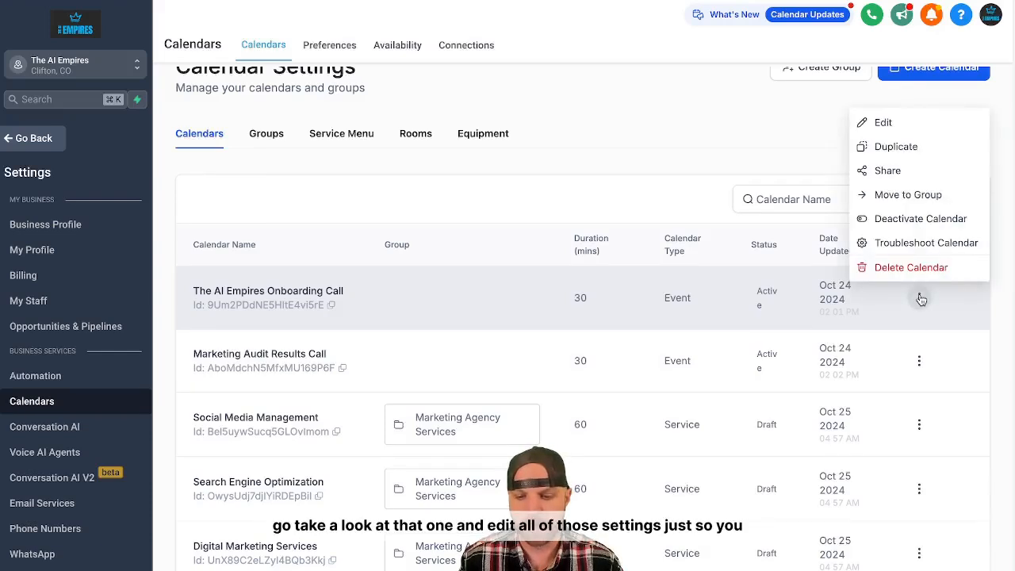
{"action": "left_click", "coordinate": [883, 123]}
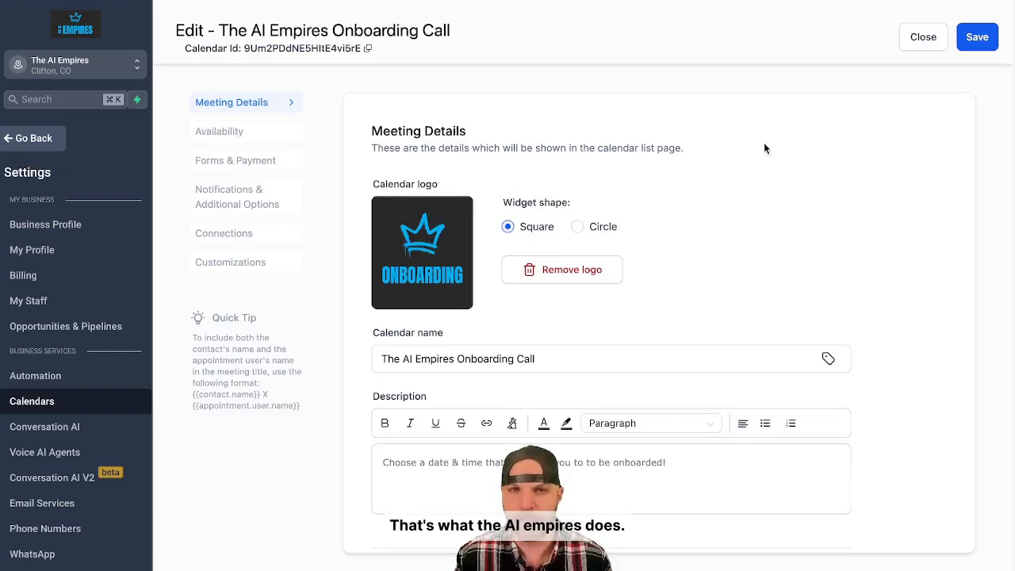
Insert "Welcome to The AI Empires! Get started today by using the Educational Community and" at the start of the calendar description.
{"action": "scroll", "coordinate": [444, 229], "scroll_direction": "down", "scroll_amount": 1}
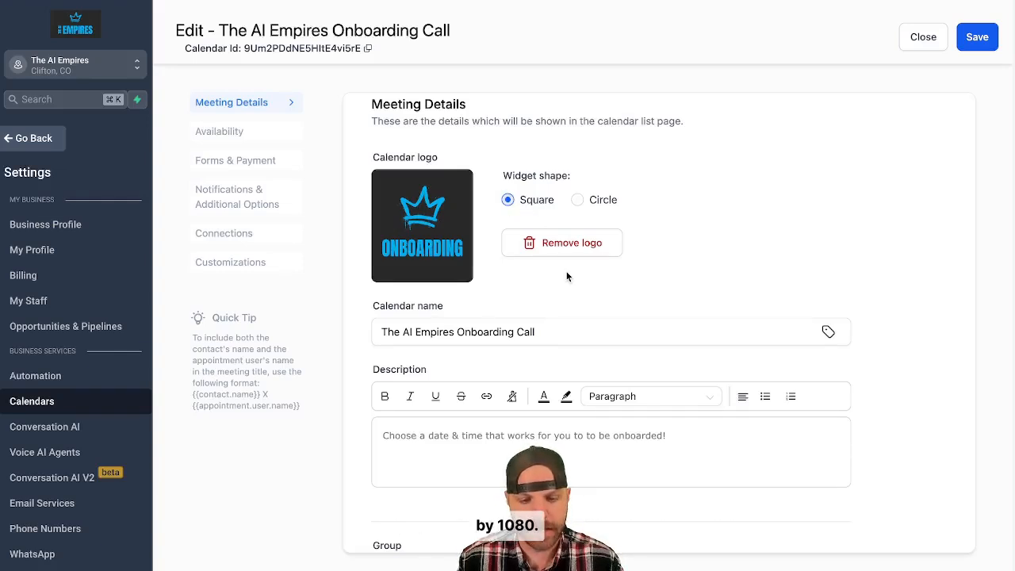
{"action": "scroll", "coordinate": [566, 277], "scroll_direction": "down", "scroll_amount": 1}
{"action": "left_click", "coordinate": [555, 289]}
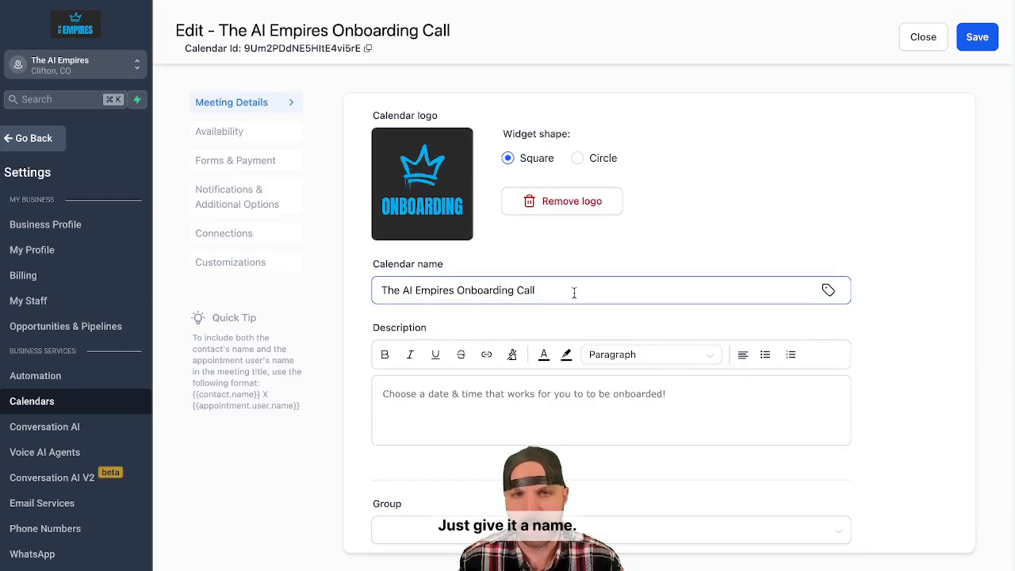
{"action": "scroll", "coordinate": [574, 293], "scroll_direction": "down", "scroll_amount": 1}
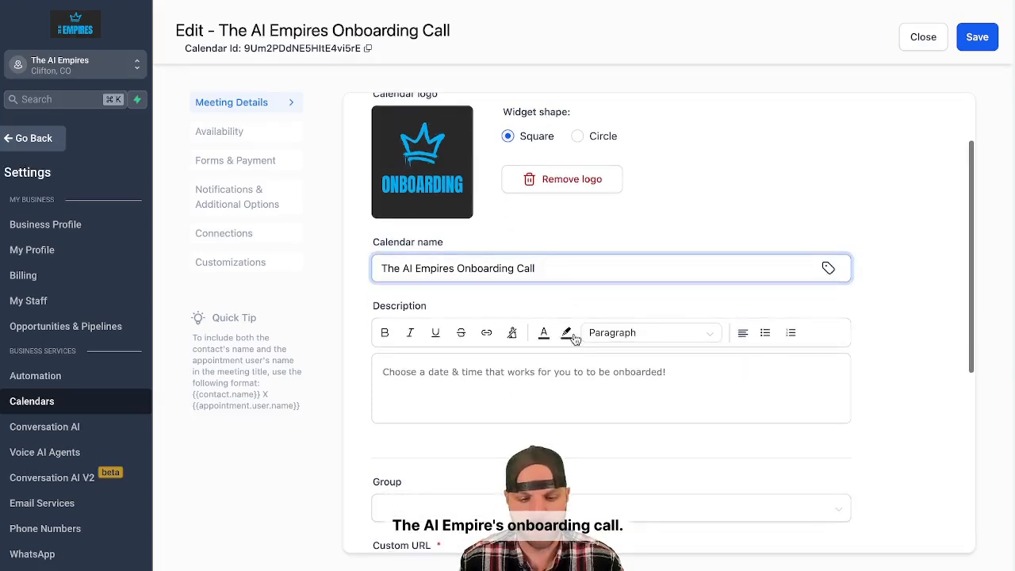
{"action": "left_click", "coordinate": [567, 371]}
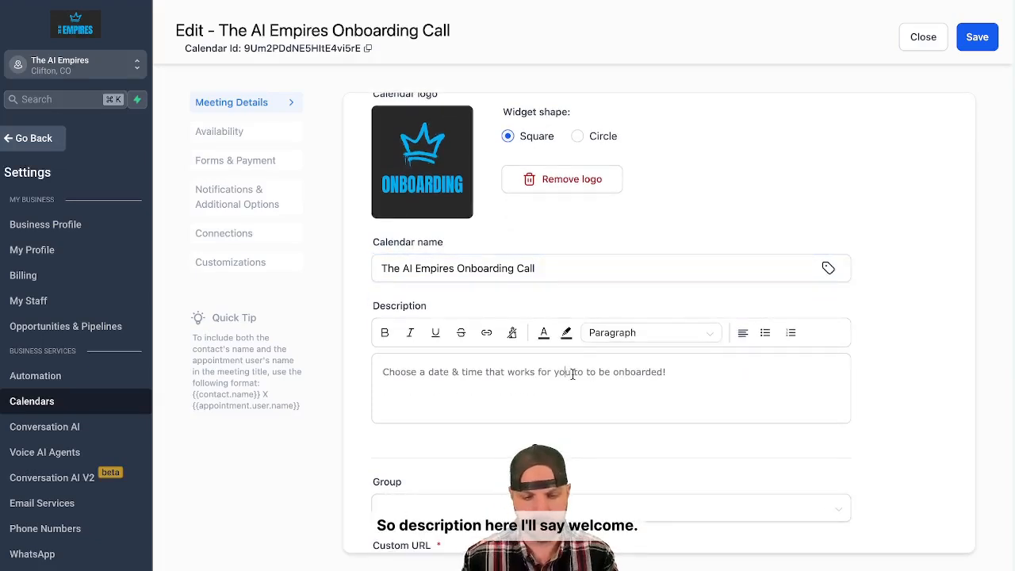
{"action": "left_click", "coordinate": [668, 372]}
{"action": "type", "text": "Welcome to The AI Empires! Get sta"}
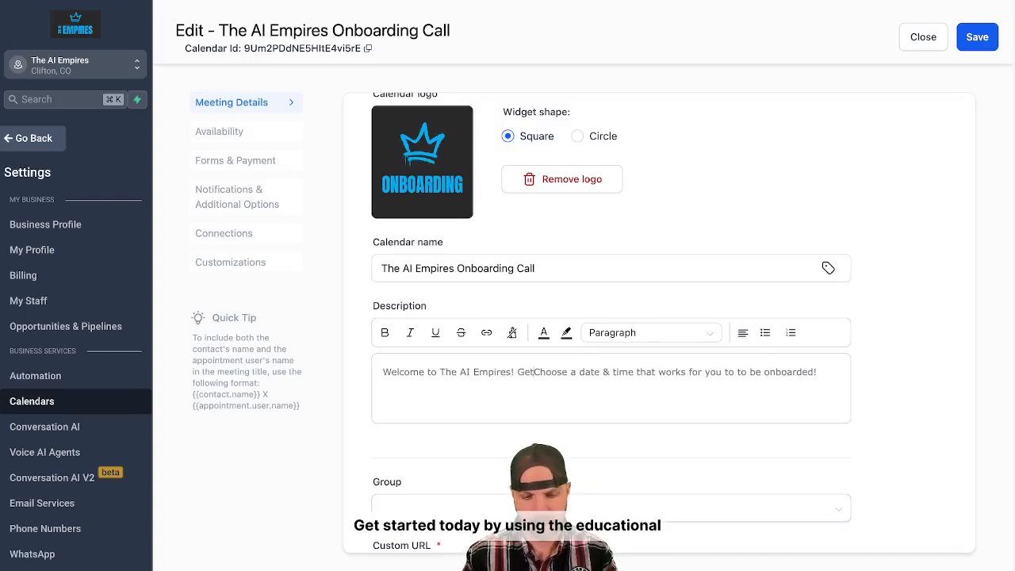
{"action": "type", "text": "rted today by "}
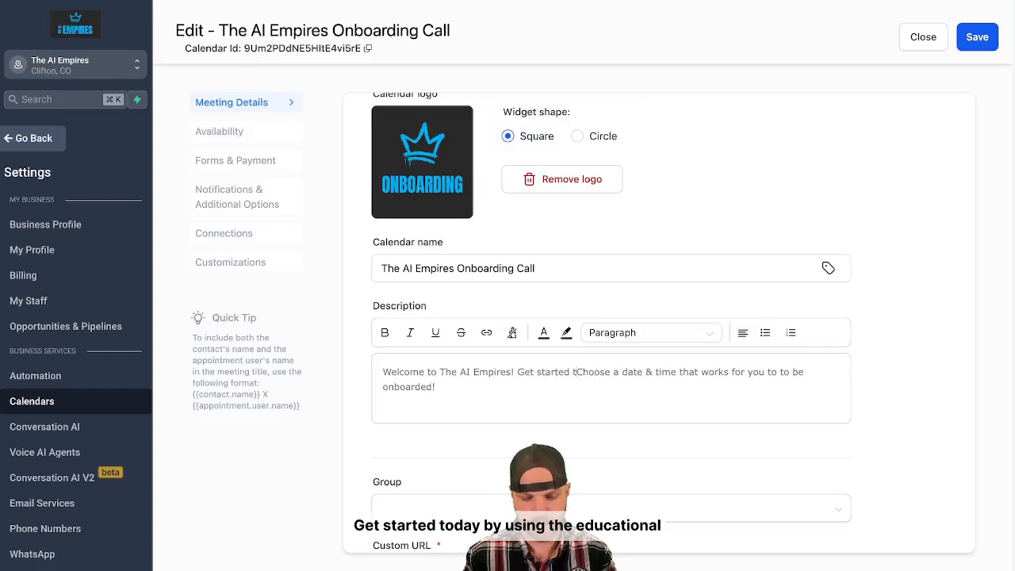
{"action": "type", "text": "using the Educational Community a"}
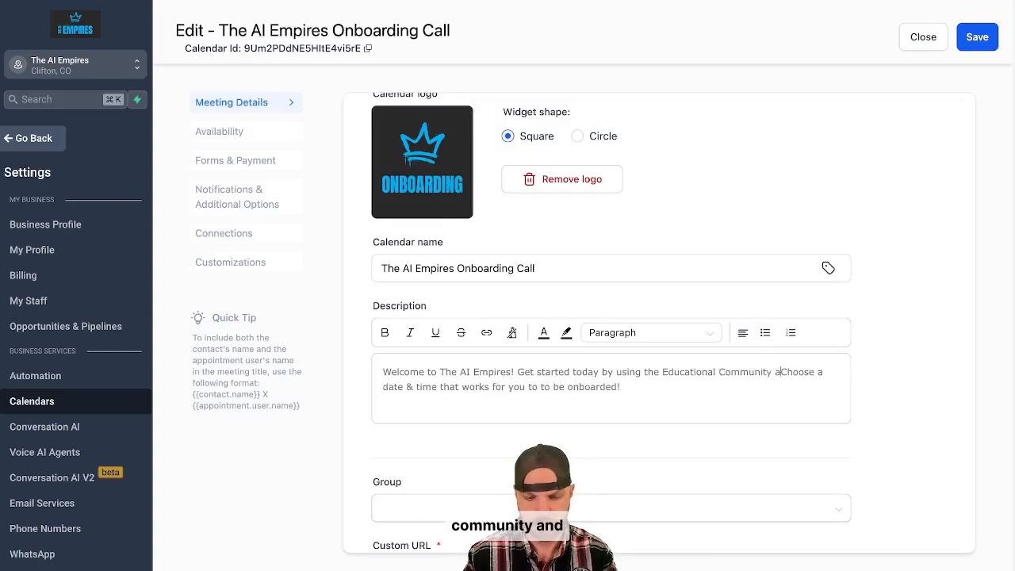
{"action": "type", "text": "nd"}
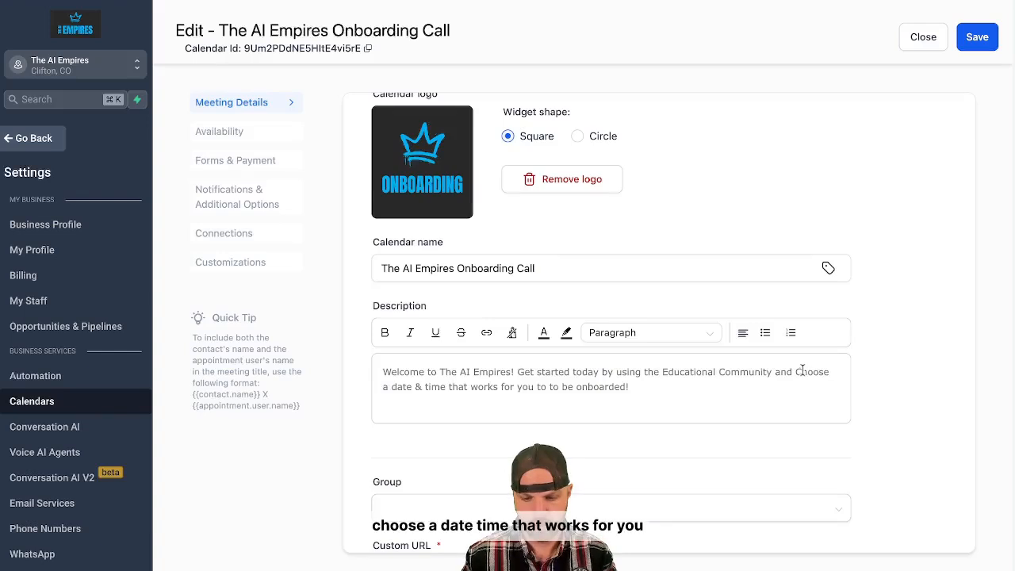
Lowercase "choose" in the description and replace its ending after "works for you" with "for our 30 minute onboarding call!".
{"action": "key", "text": "Delete"}
{"action": "type", "text": "c"}
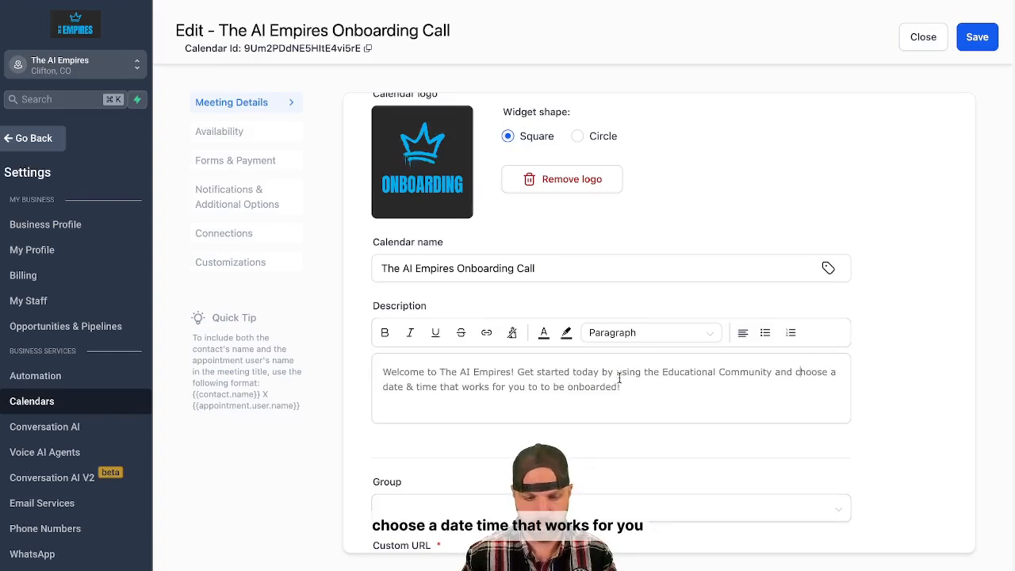
{"action": "left_click_drag", "start_coordinate": [617, 386], "coordinate": [529, 387]}
{"action": "type", "text": "for our 30 minu"}
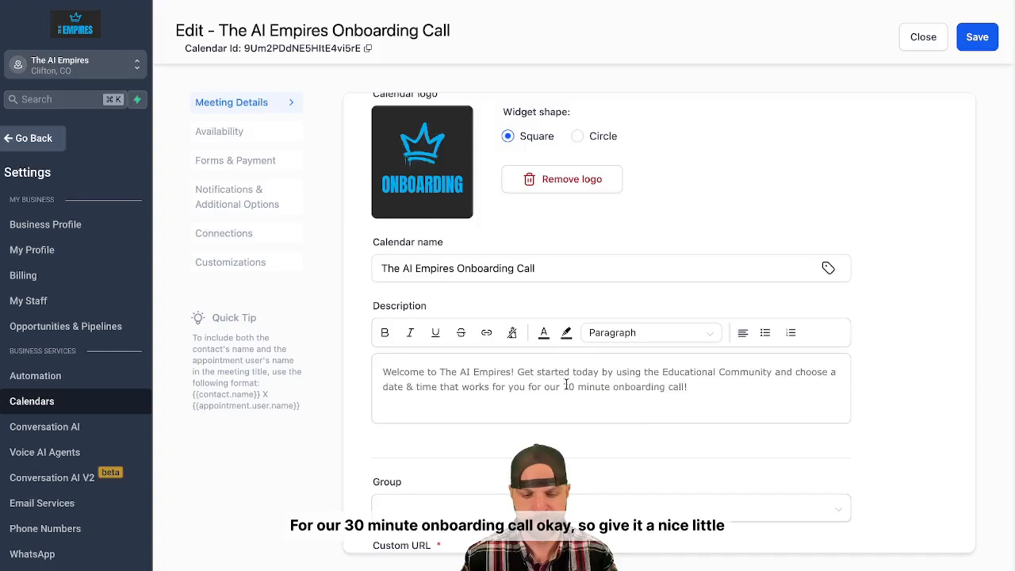
Review the custom URL, meeting invite title and meeting location, and save the calendar's meeting details.
{"action": "scroll", "coordinate": [637, 414], "scroll_direction": "down", "scroll_amount": 3}
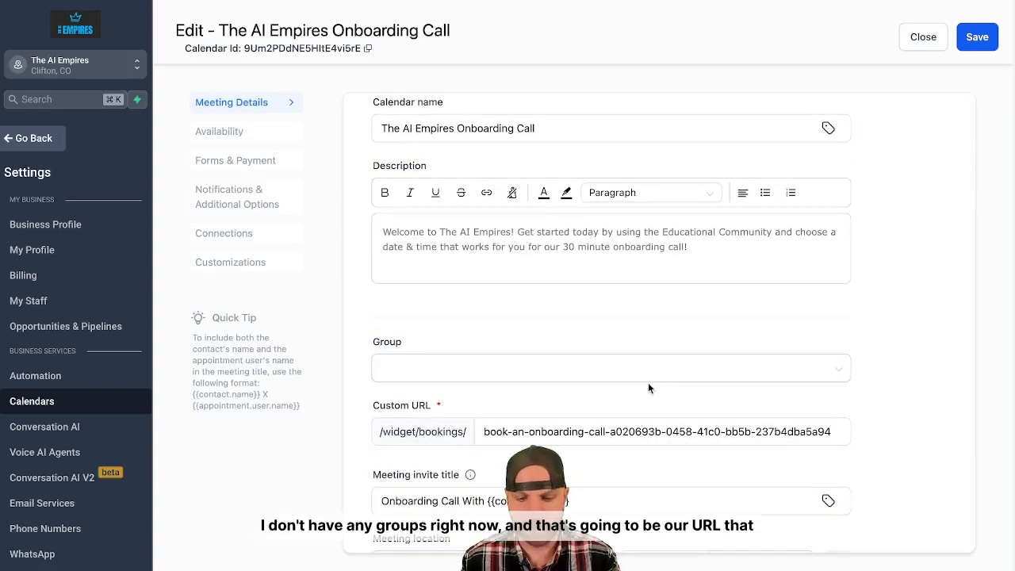
{"action": "scroll", "coordinate": [648, 382], "scroll_direction": "down", "scroll_amount": 3}
{"action": "left_click", "coordinate": [510, 288]}
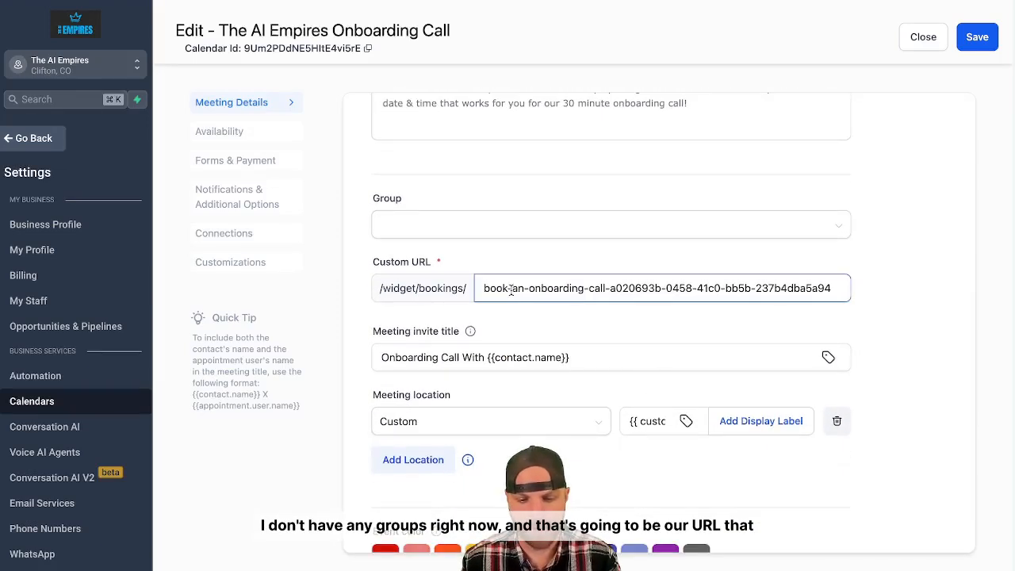
{"action": "left_click", "coordinate": [643, 310]}
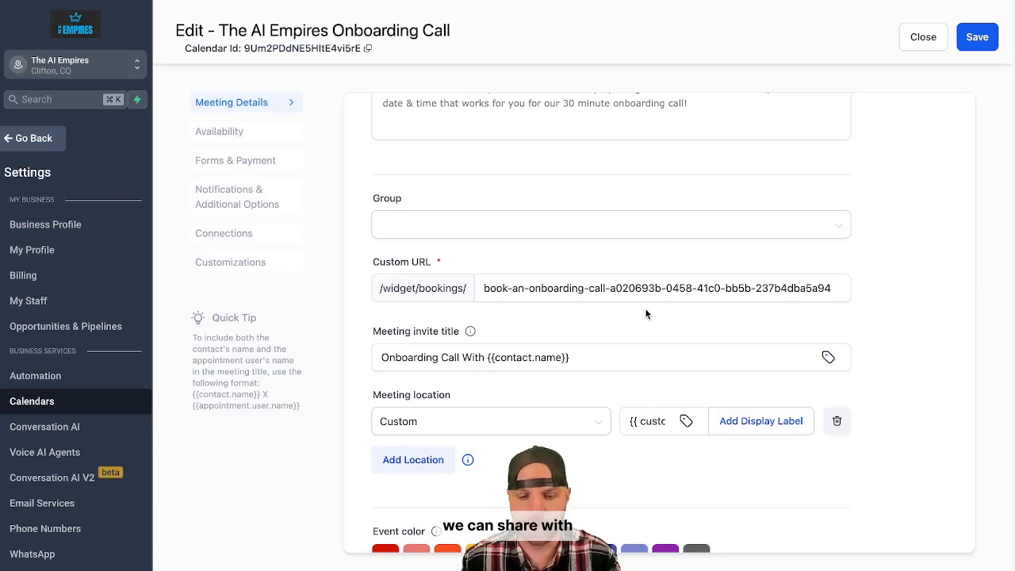
{"action": "scroll", "coordinate": [645, 309], "scroll_direction": "down", "scroll_amount": 1}
{"action": "left_click", "coordinate": [547, 331]}
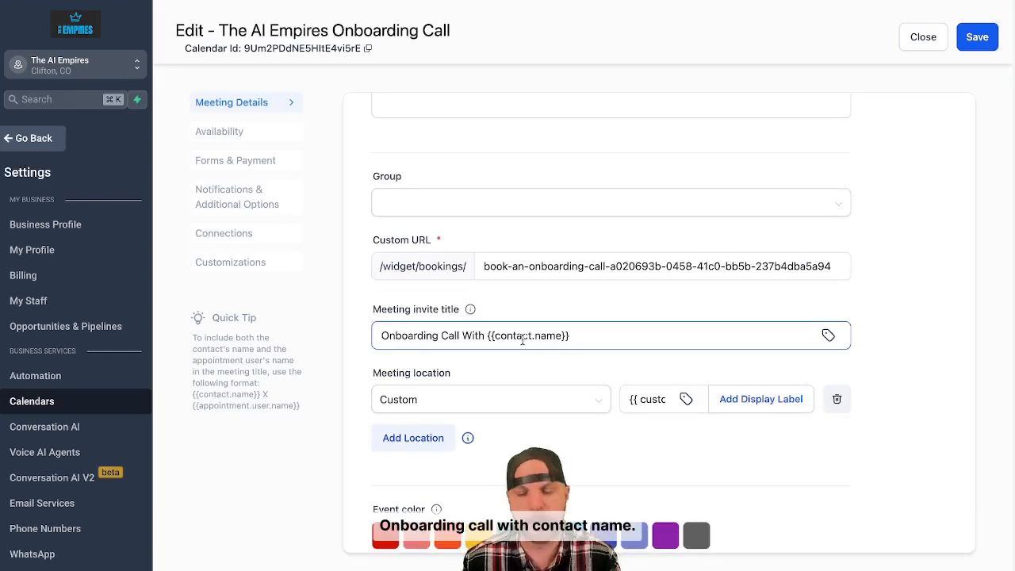
{"action": "scroll", "coordinate": [573, 356], "scroll_direction": "down", "scroll_amount": 1}
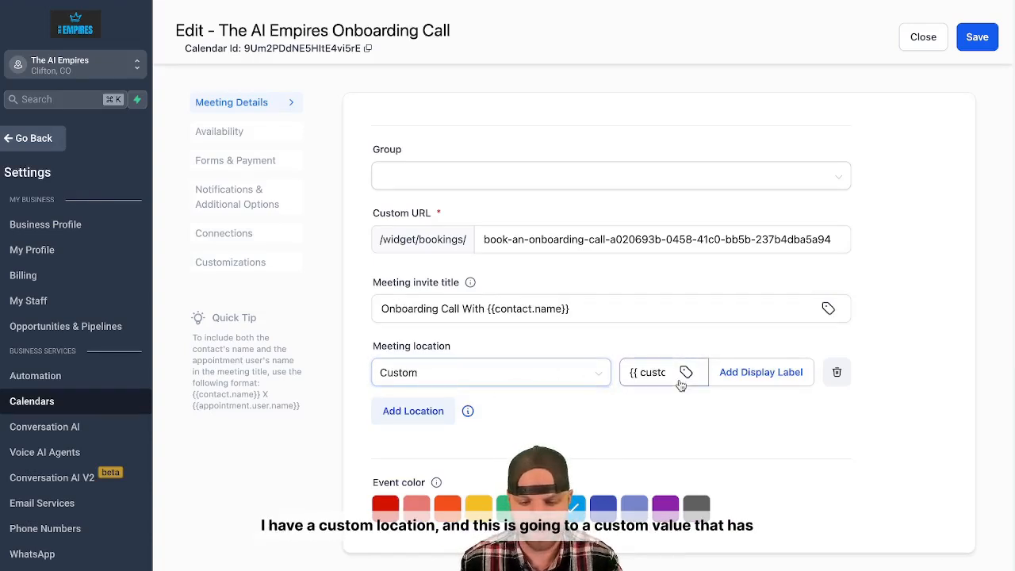
{"action": "left_click", "coordinate": [652, 374]}
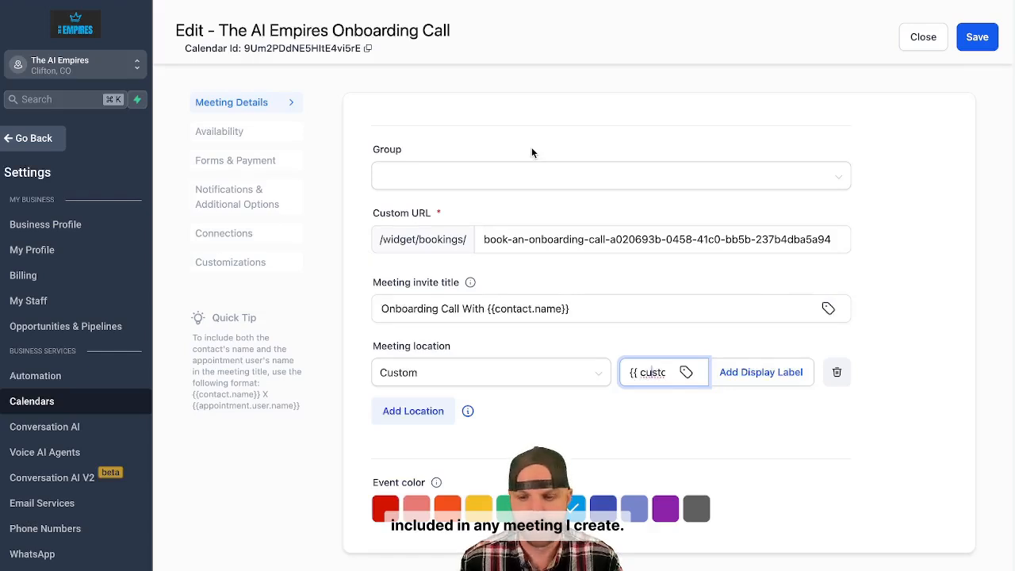
{"action": "left_click", "coordinate": [976, 39]}
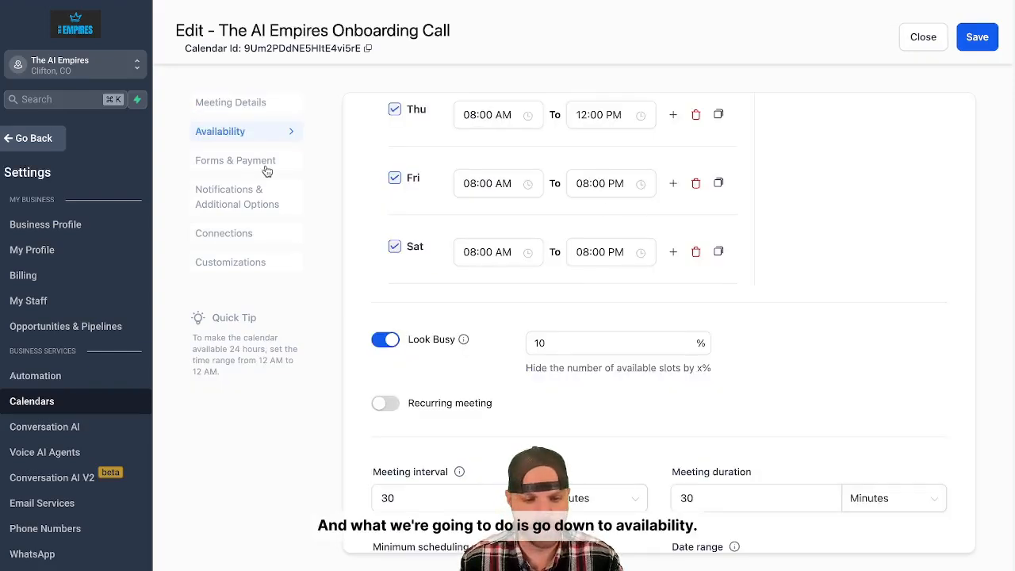
Set the end of Thursday's weekly available hours to 08:00 PM.
{"action": "scroll", "coordinate": [443, 197], "scroll_direction": "up", "scroll_amount": 6}
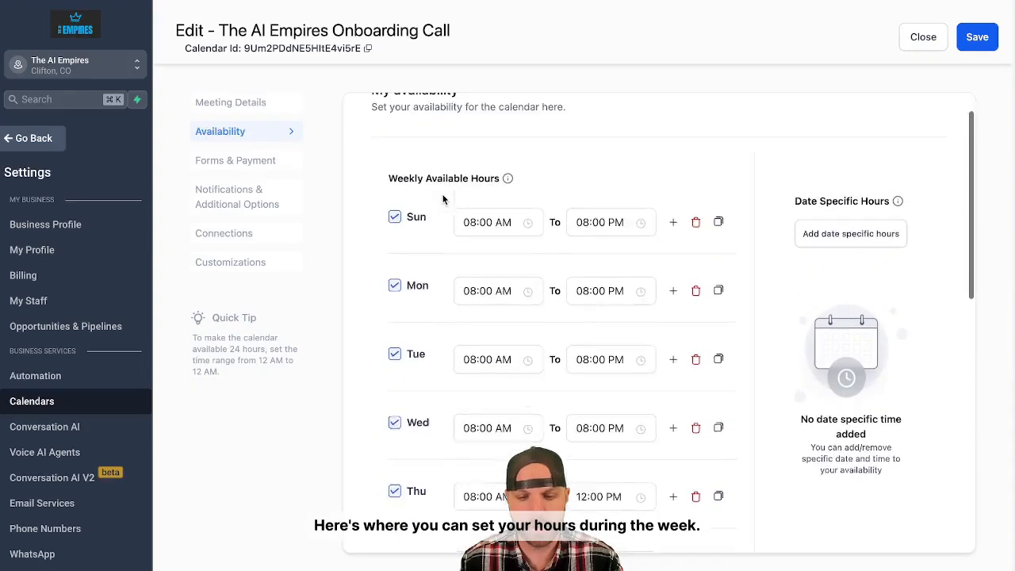
{"action": "scroll", "coordinate": [443, 198], "scroll_direction": "down", "scroll_amount": 1}
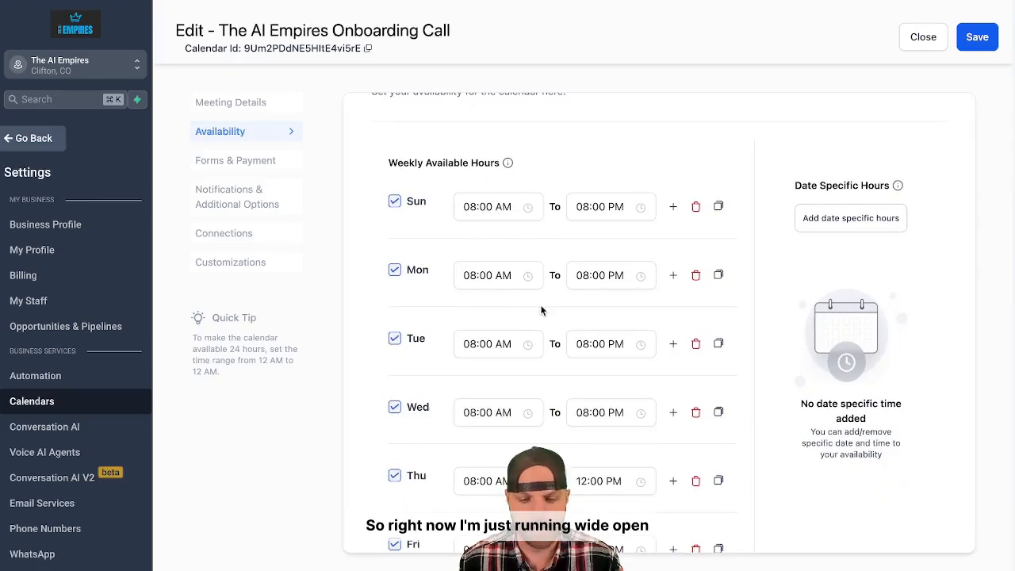
{"action": "scroll", "coordinate": [540, 304], "scroll_direction": "down", "scroll_amount": 1}
{"action": "scroll", "coordinate": [609, 341], "scroll_direction": "down", "scroll_amount": 1}
{"action": "scroll", "coordinate": [609, 343], "scroll_direction": "down", "scroll_amount": 2}
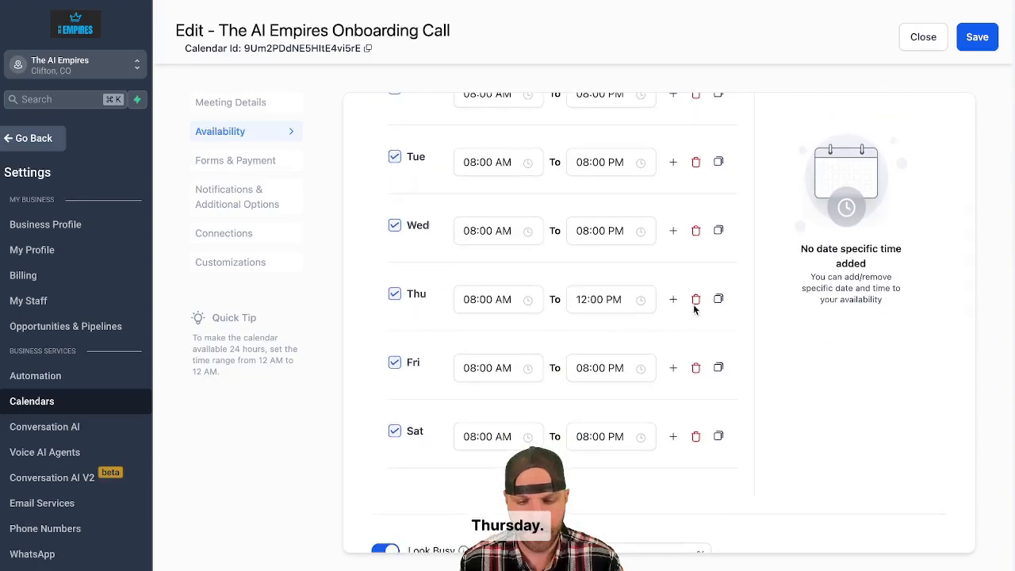
{"action": "left_click", "coordinate": [611, 301]}
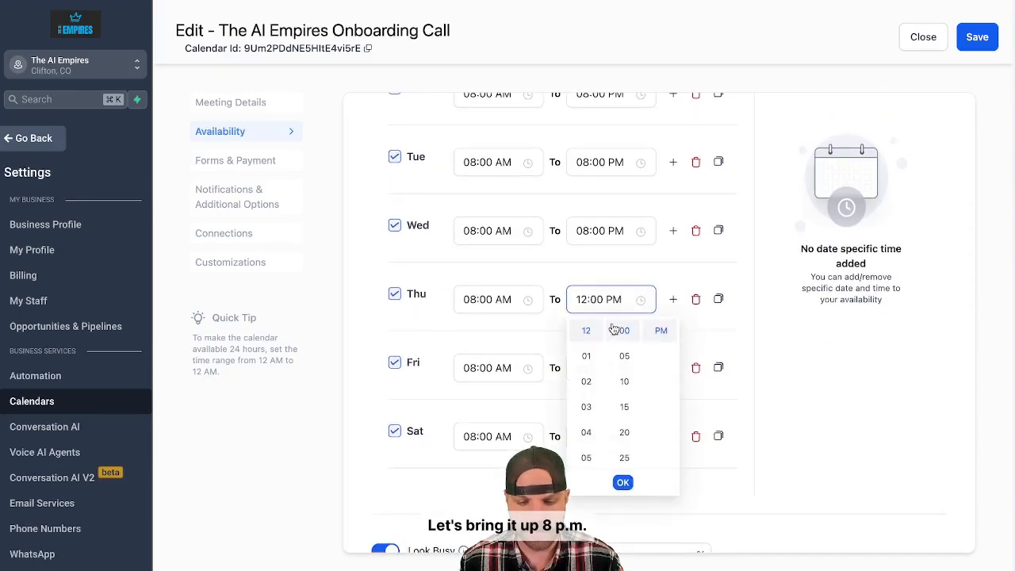
{"action": "scroll", "coordinate": [586, 381], "scroll_direction": "down", "scroll_amount": 3}
{"action": "scroll", "coordinate": [587, 328], "scroll_direction": "up", "scroll_amount": 1}
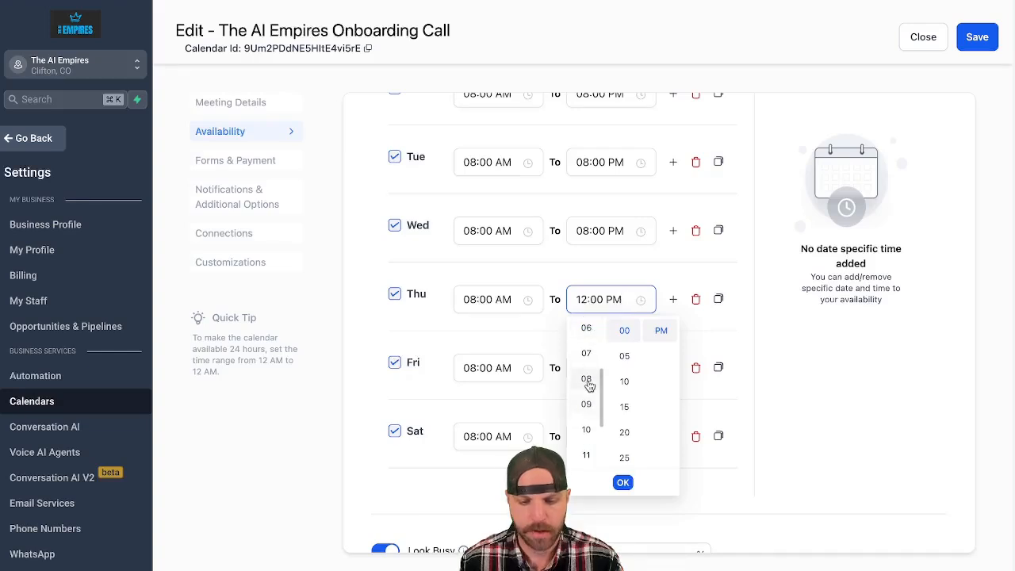
{"action": "left_click", "coordinate": [586, 379]}
{"action": "left_click", "coordinate": [622, 482]}
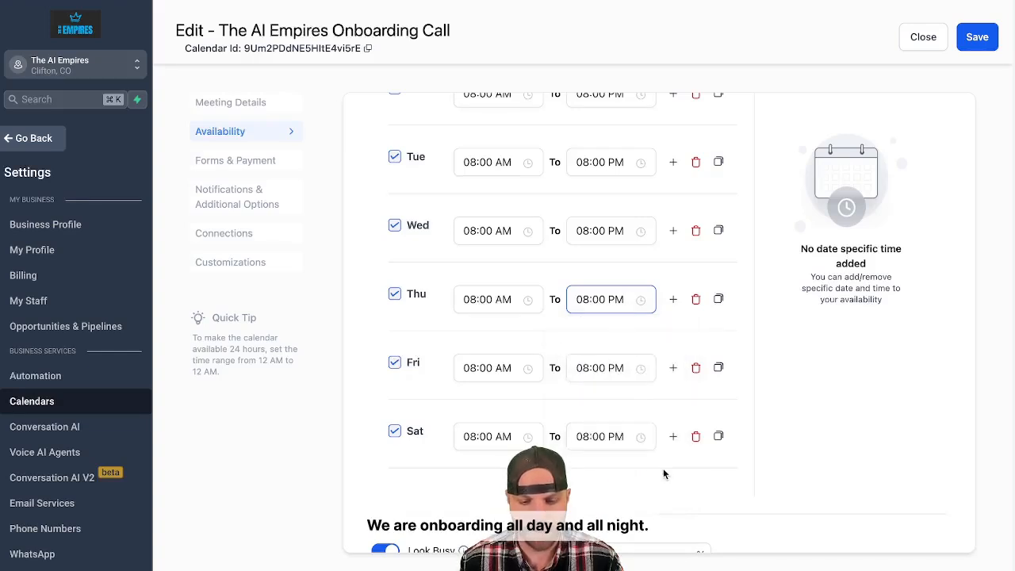
Check the Look Busy, meeting interval, duration and date range settings, and set the maximum bookings per day to 5.
{"action": "scroll", "coordinate": [664, 473], "scroll_direction": "down", "scroll_amount": 1}
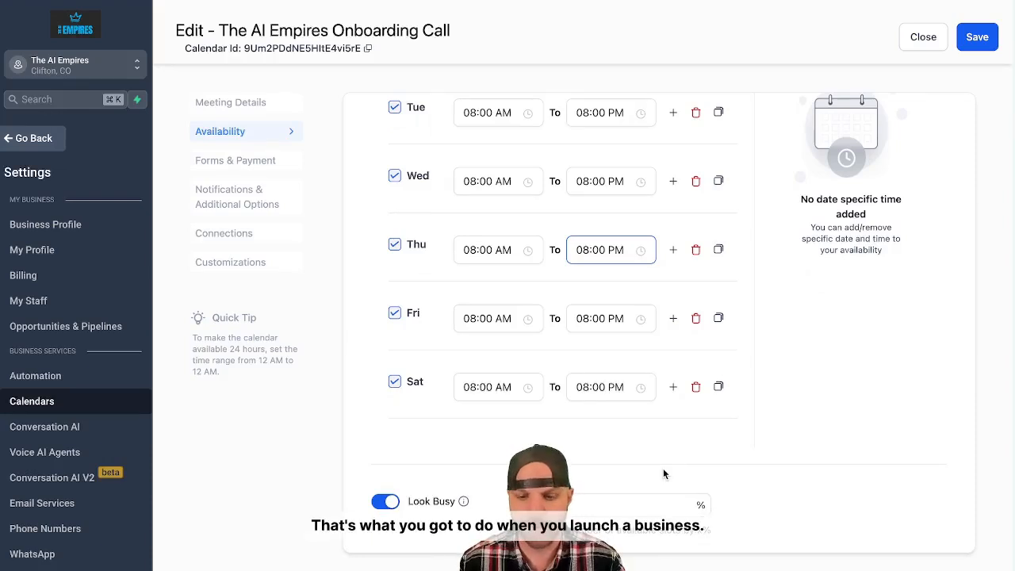
{"action": "scroll", "coordinate": [663, 468], "scroll_direction": "down", "scroll_amount": 3}
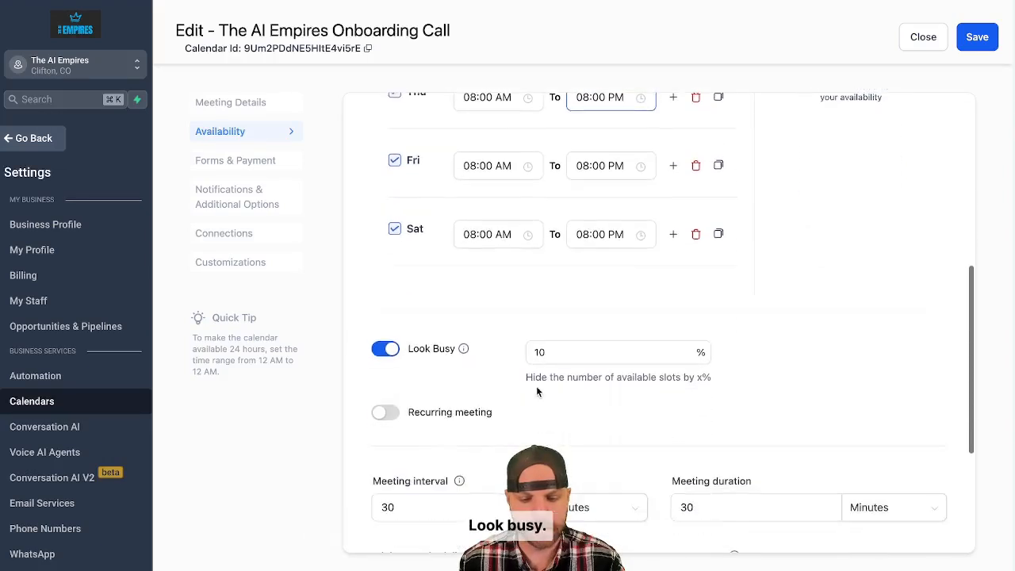
{"action": "scroll", "coordinate": [597, 406], "scroll_direction": "down", "scroll_amount": 4}
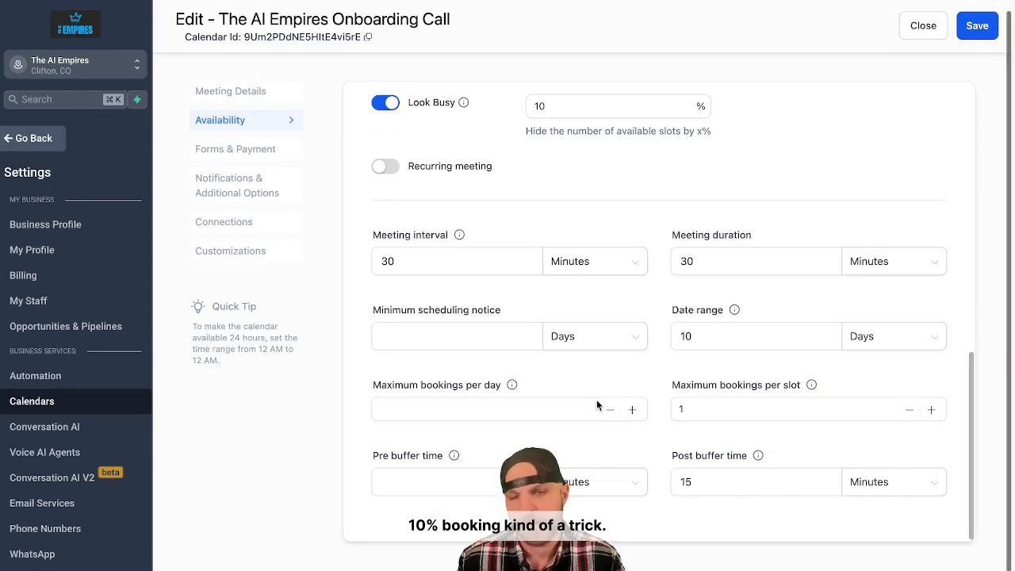
{"action": "left_click", "coordinate": [452, 273]}
{"action": "left_click", "coordinate": [718, 265]}
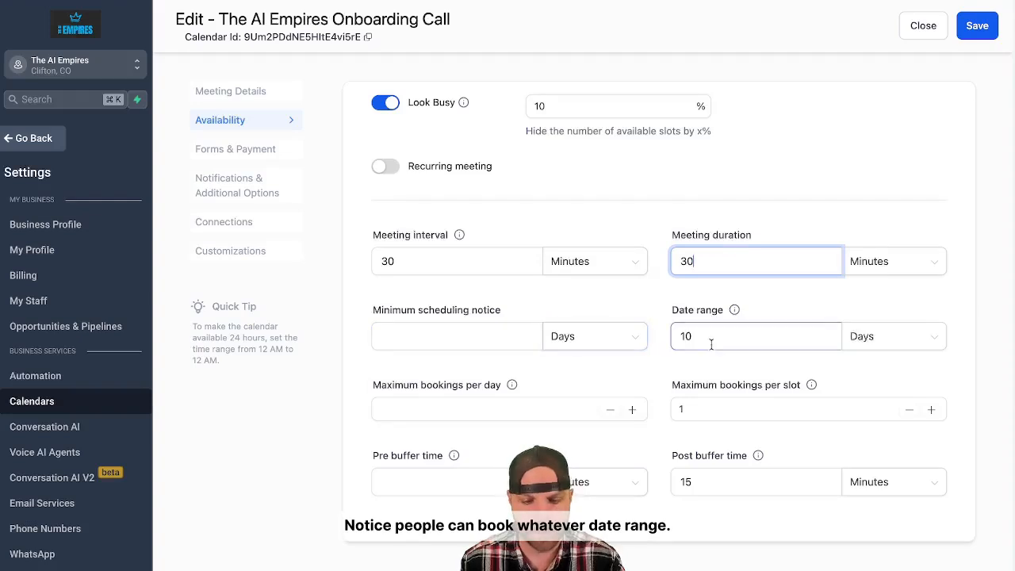
{"action": "mouse_move", "coordinate": [736, 312]}
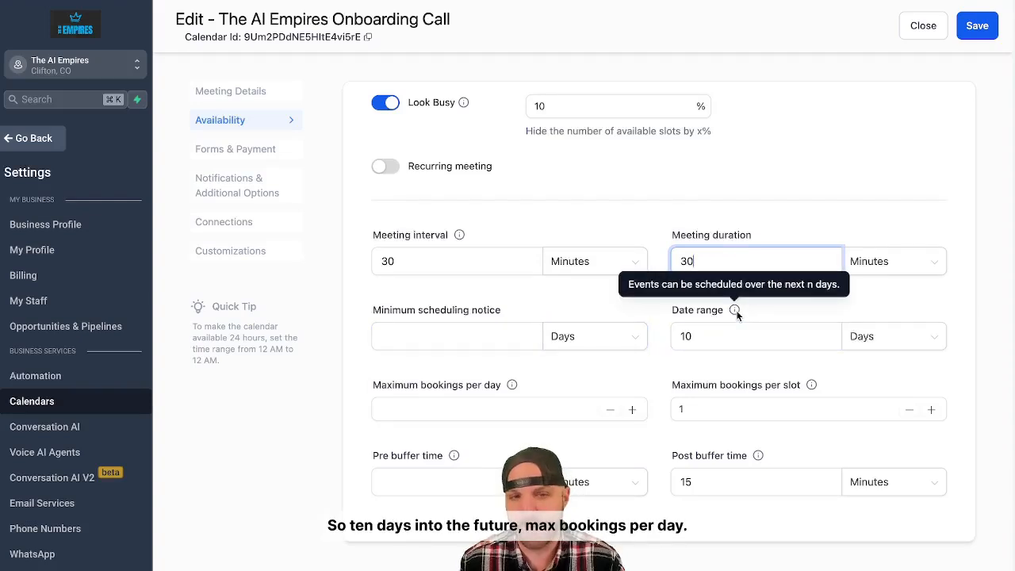
{"action": "left_click", "coordinate": [566, 410]}
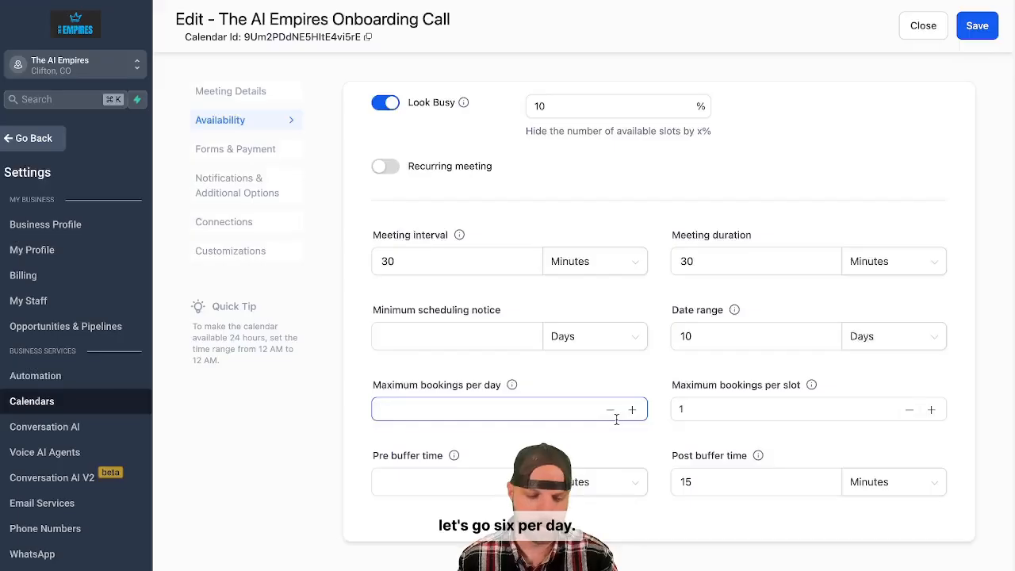
{"action": "type", "text": "6"}
{"action": "key", "text": "BackSpace"}
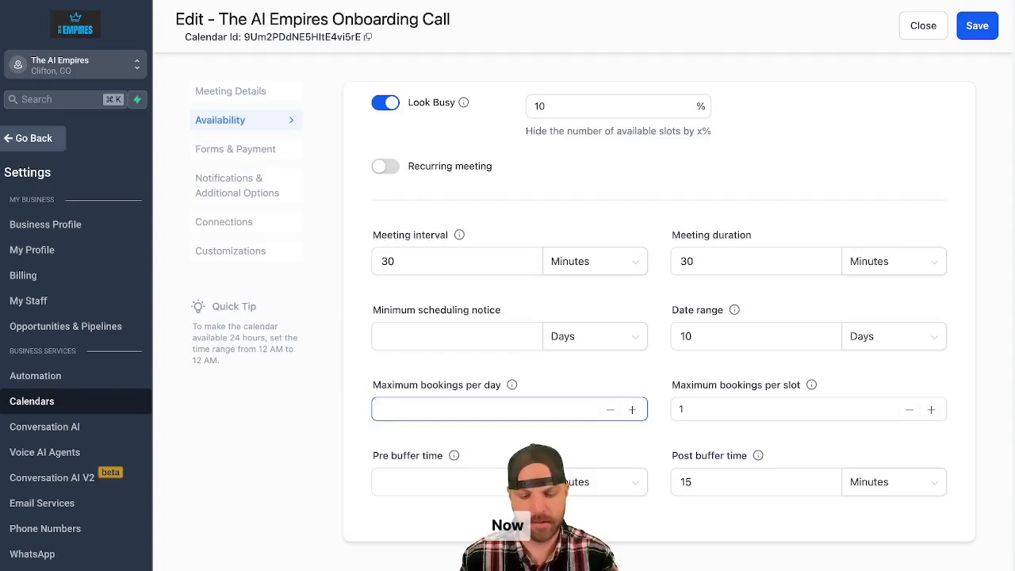
{"action": "type", "text": "5"}
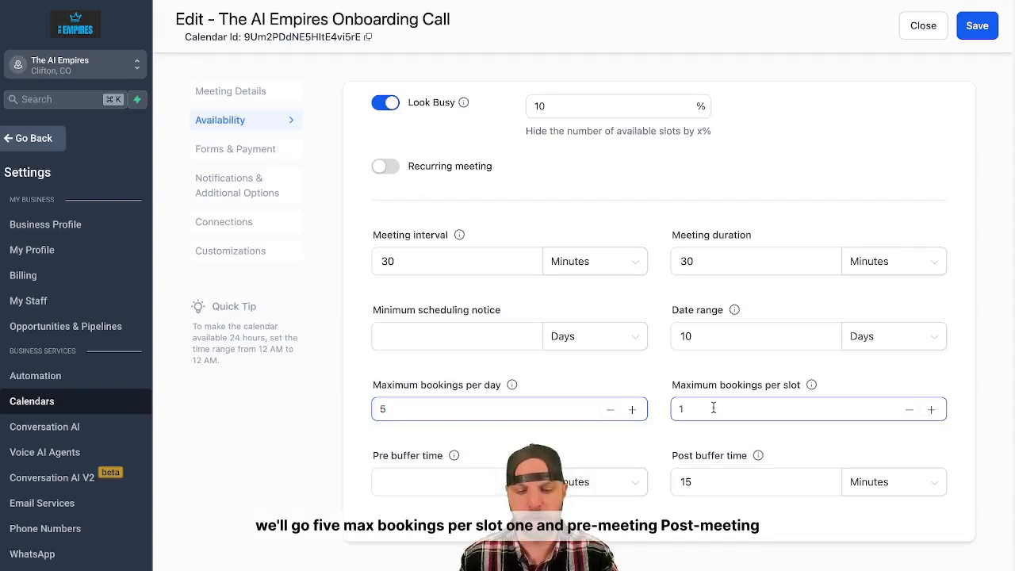
Set the pre buffer time to 15 minutes and save the calendar's availability settings.
{"action": "left_click", "coordinate": [719, 410]}
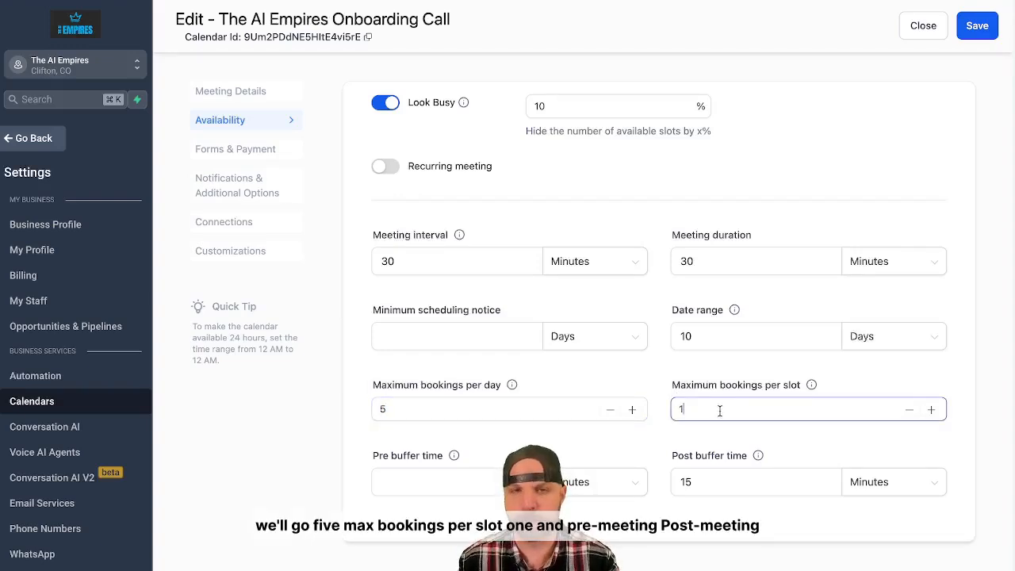
{"action": "left_click", "coordinate": [519, 481]}
{"action": "type", "text": "15"}
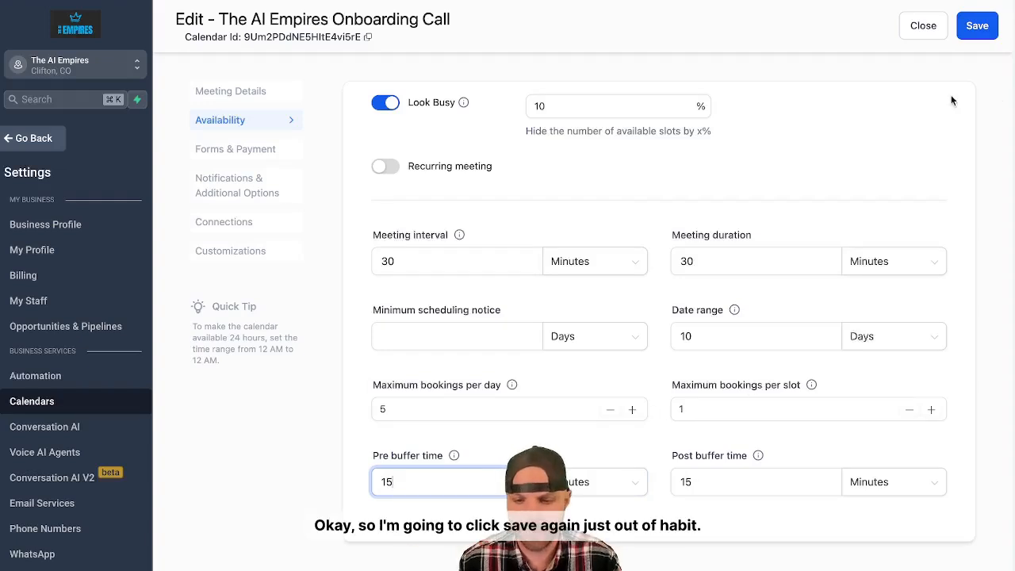
{"action": "left_click", "coordinate": [977, 31]}
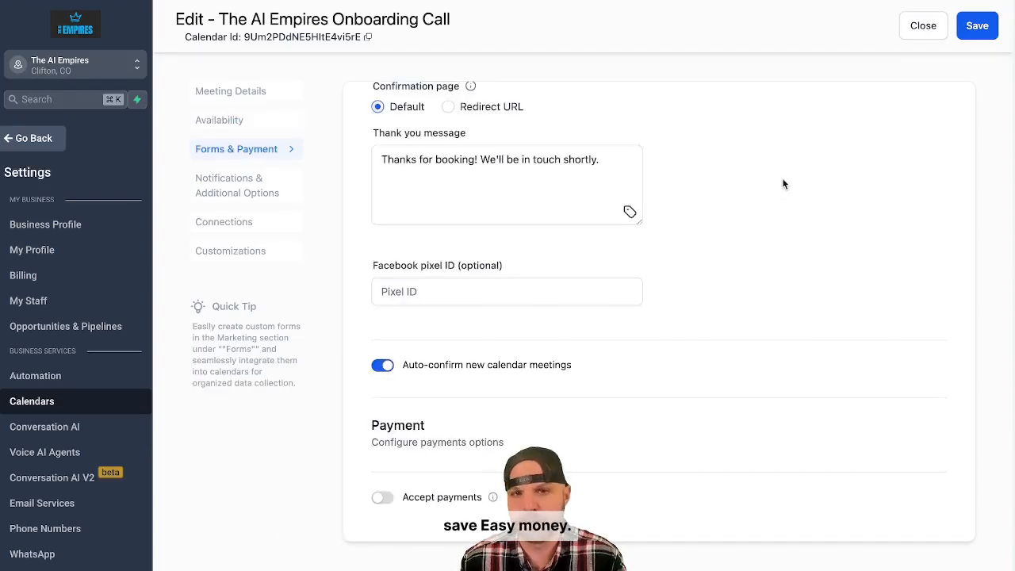
Review the booking form, consent text, confirmation page, thank you message, Facebook pixel and payment options, and save the form and payment settings.
{"action": "scroll", "coordinate": [634, 117], "scroll_direction": "up", "scroll_amount": 6}
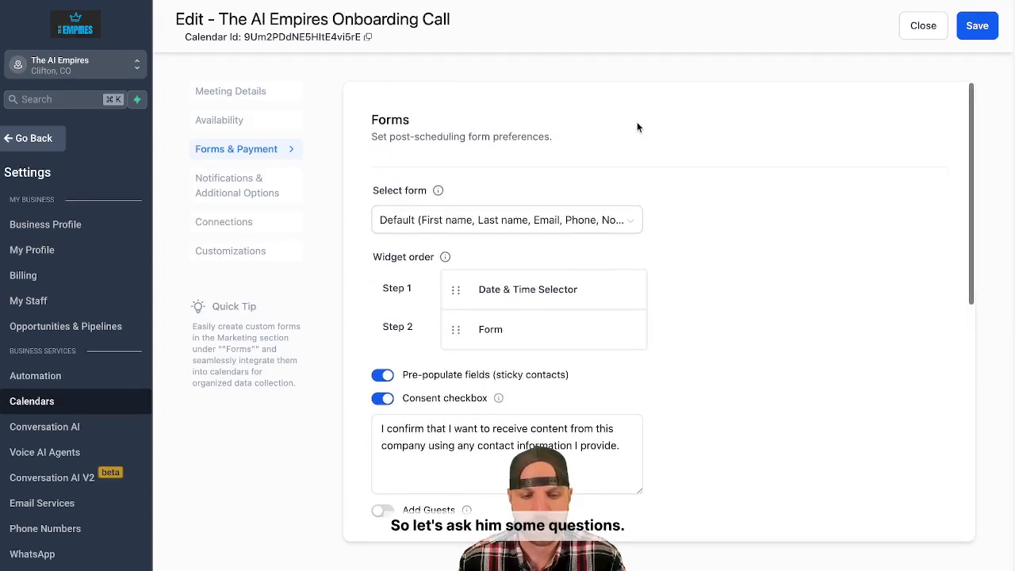
{"action": "scroll", "coordinate": [634, 163], "scroll_direction": "down", "scroll_amount": 1}
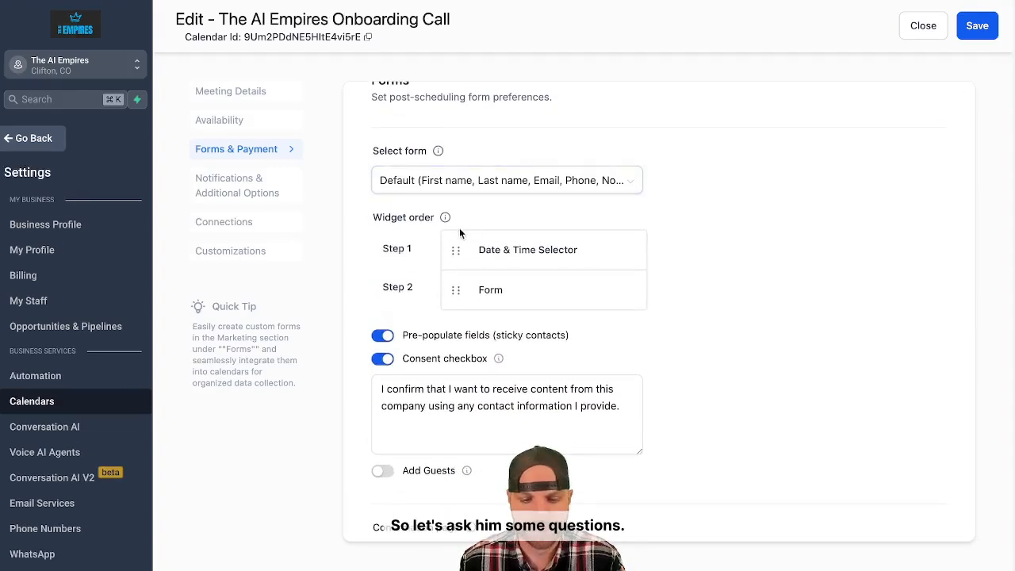
{"action": "scroll", "coordinate": [509, 291], "scroll_direction": "down", "scroll_amount": 1}
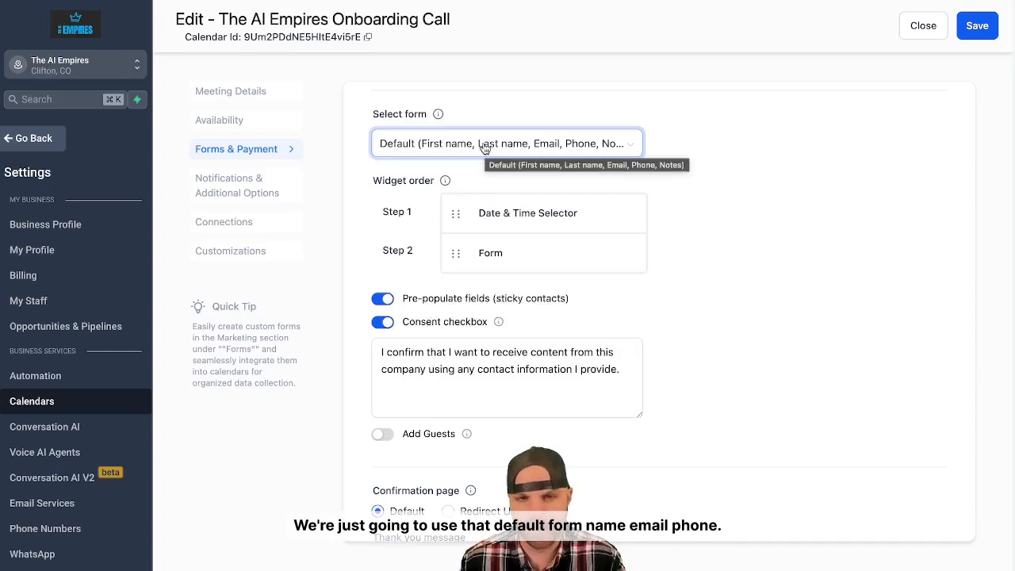
{"action": "scroll", "coordinate": [483, 148], "scroll_direction": "down", "scroll_amount": 3}
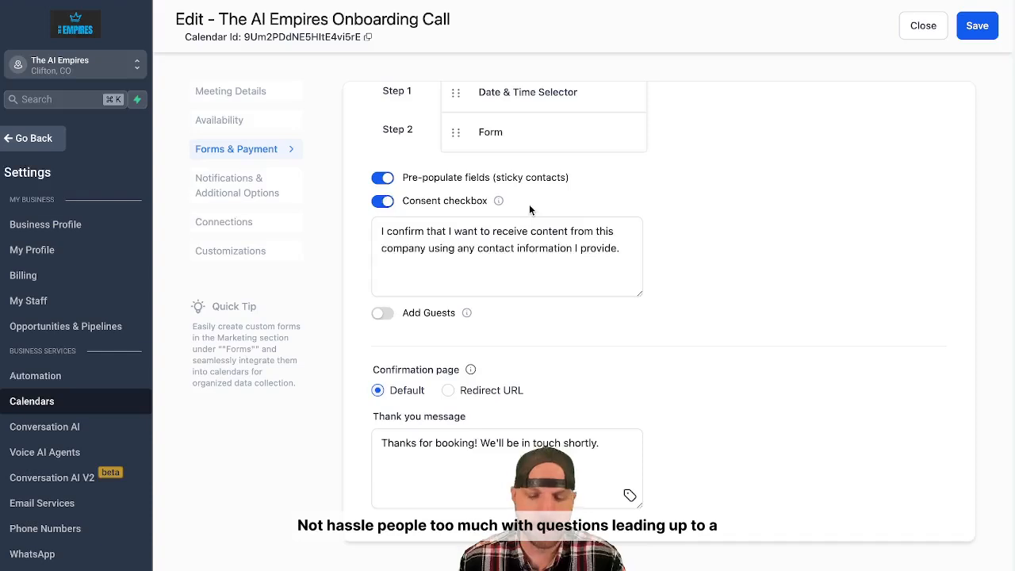
{"action": "left_click", "coordinate": [508, 265]}
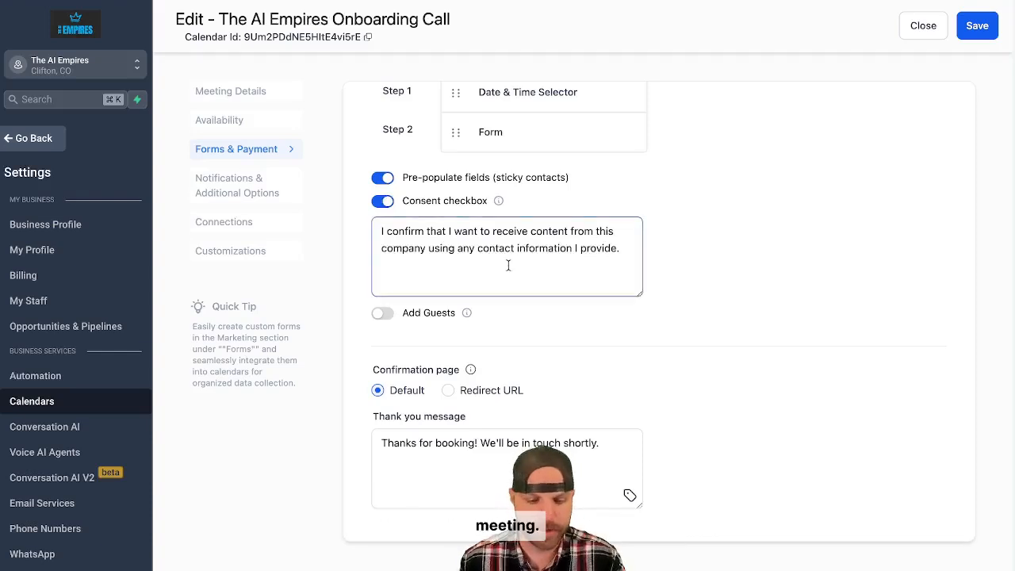
{"action": "scroll", "coordinate": [509, 266], "scroll_direction": "down", "scroll_amount": 2}
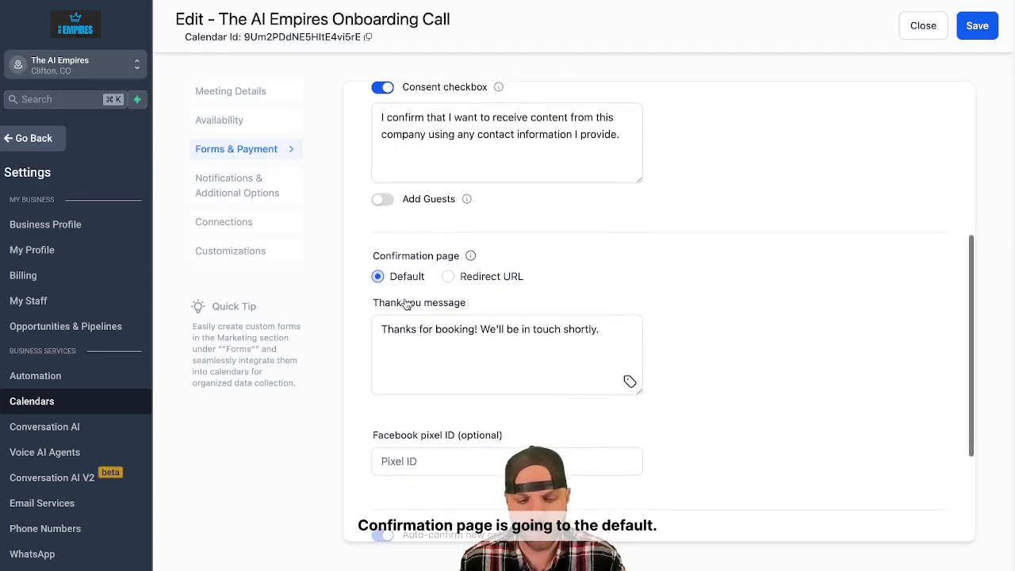
{"action": "left_click", "coordinate": [440, 334]}
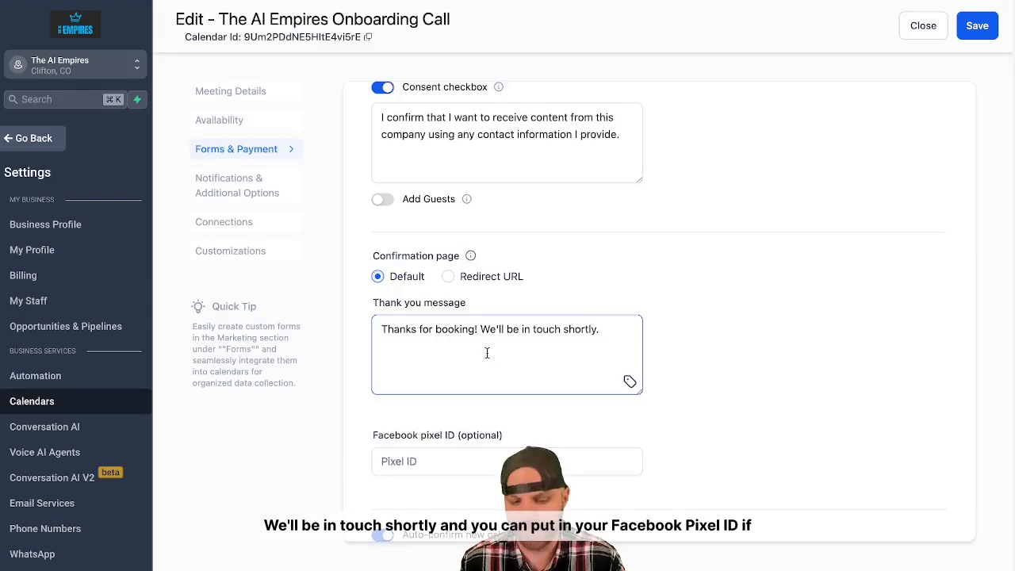
{"action": "scroll", "coordinate": [486, 353], "scroll_direction": "down", "scroll_amount": 3}
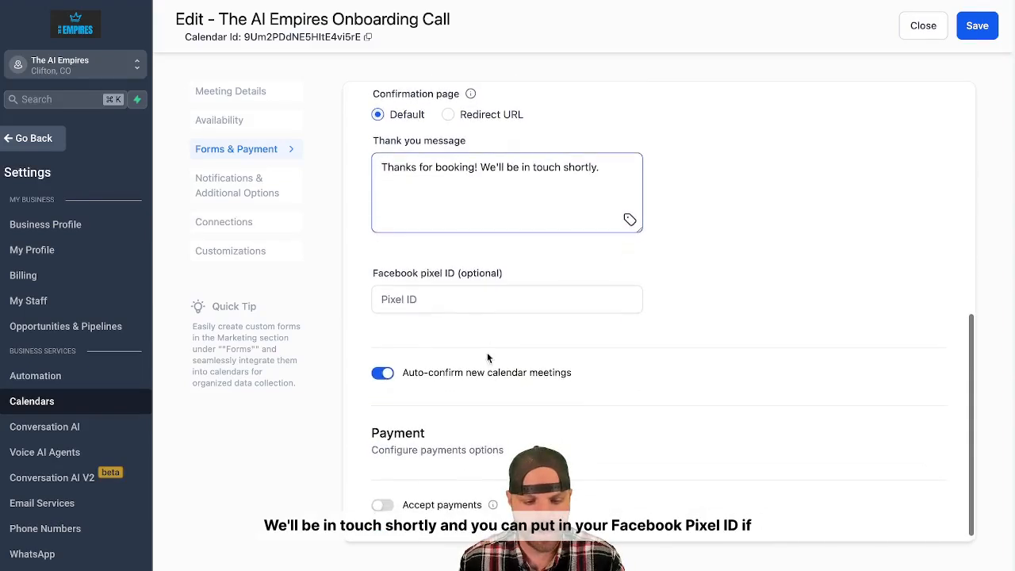
{"action": "left_click", "coordinate": [377, 306]}
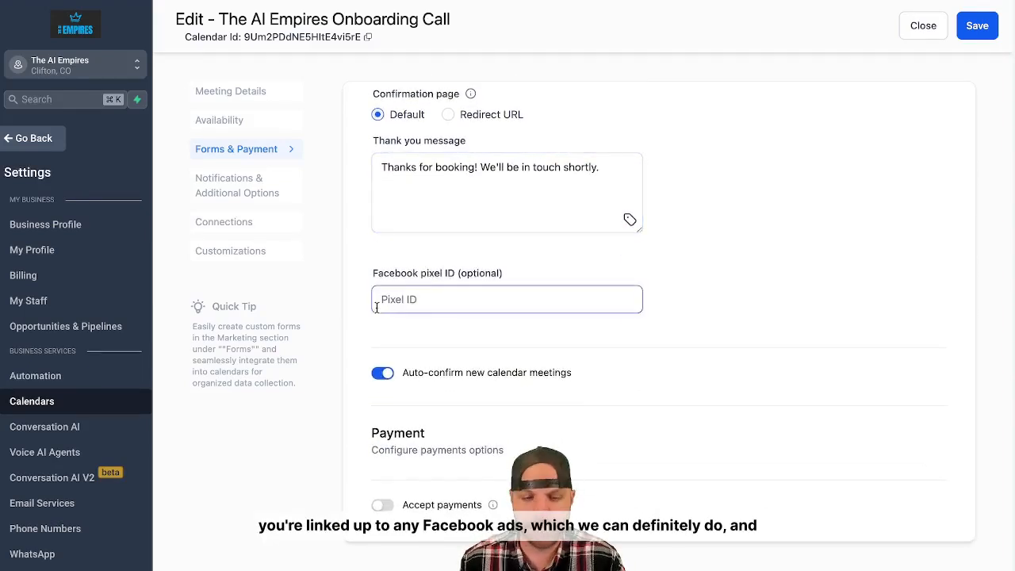
{"action": "left_click", "coordinate": [407, 328]}
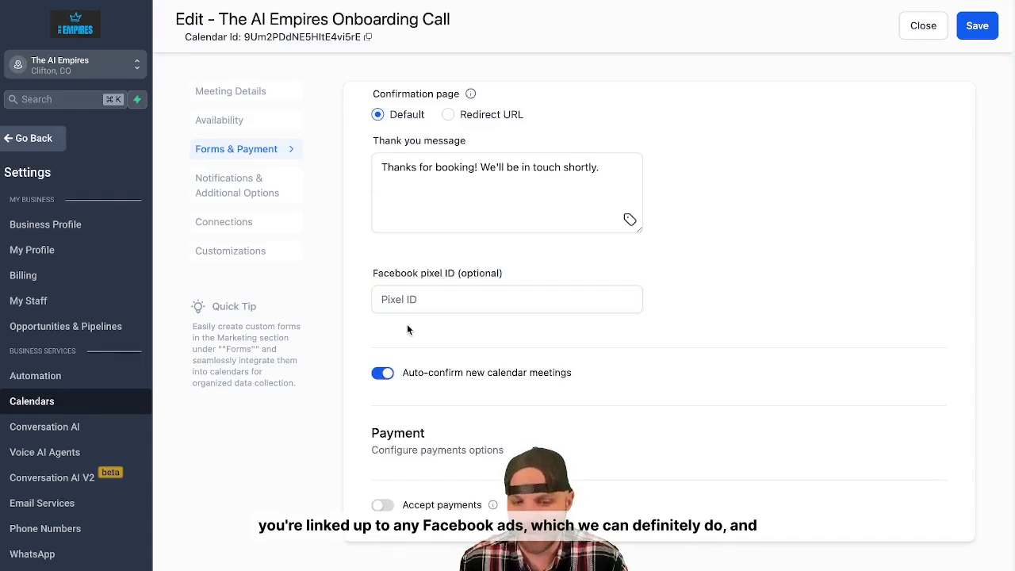
{"action": "scroll", "coordinate": [407, 330], "scroll_direction": "down", "scroll_amount": 1}
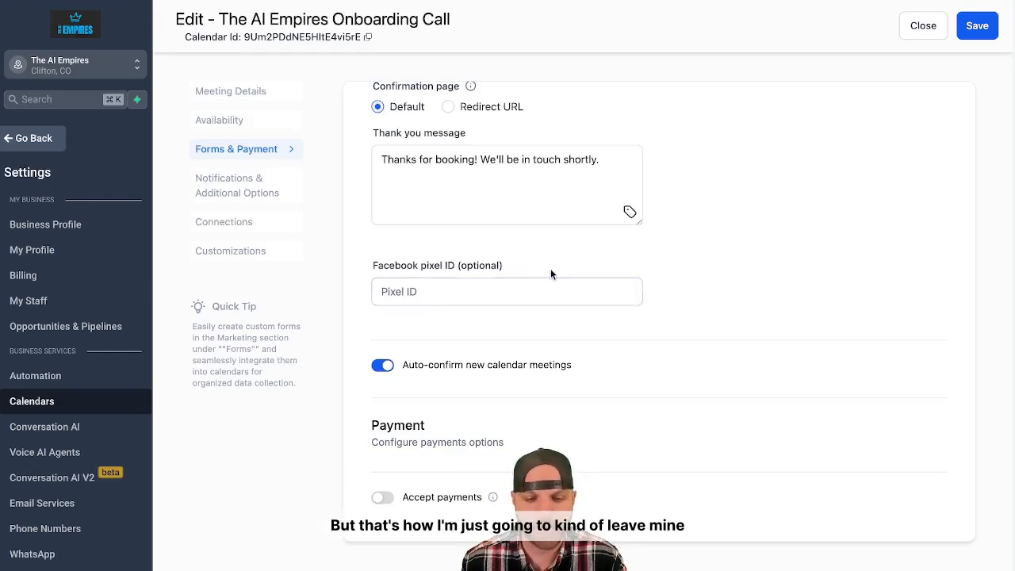
{"action": "scroll", "coordinate": [550, 275], "scroll_direction": "up", "scroll_amount": 3}
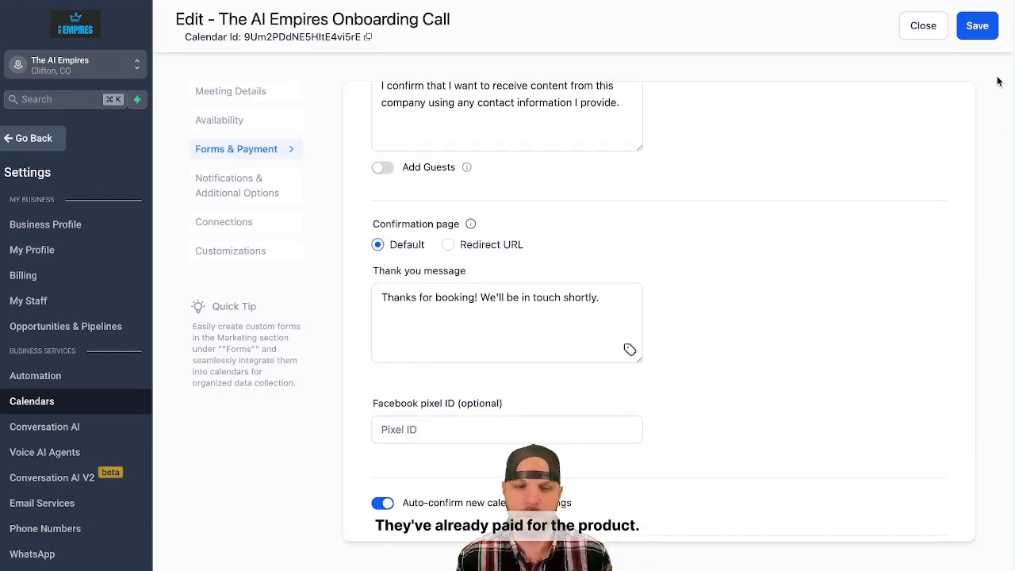
{"action": "left_click", "coordinate": [980, 25]}
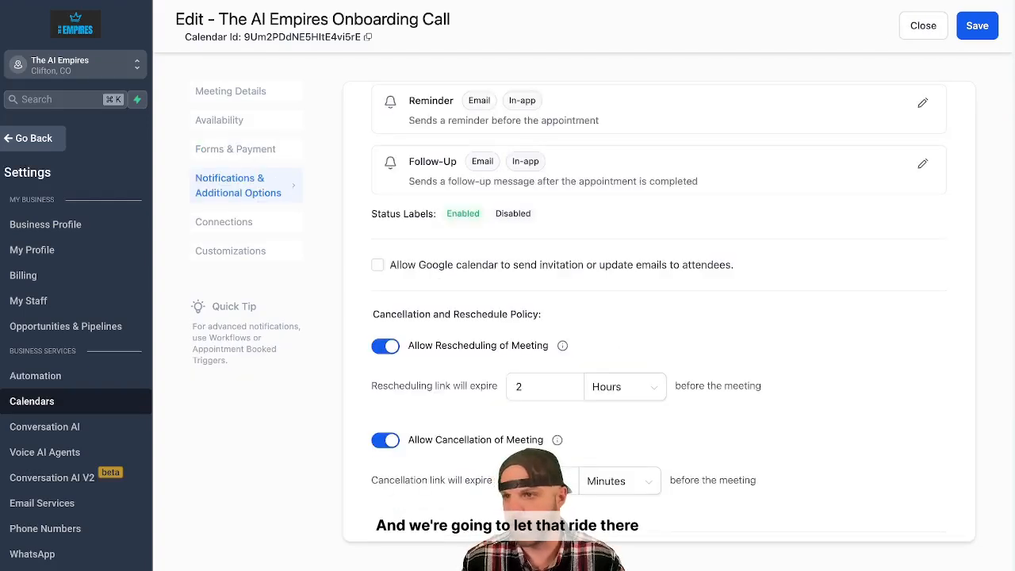
Enable email notifications for appointments booked with Unconfirmed status, check the in-app notification recipient, and save the notification settings.
{"action": "scroll", "coordinate": [417, 242], "scroll_direction": "up", "scroll_amount": 5}
{"action": "scroll", "coordinate": [416, 242], "scroll_direction": "up", "scroll_amount": 2}
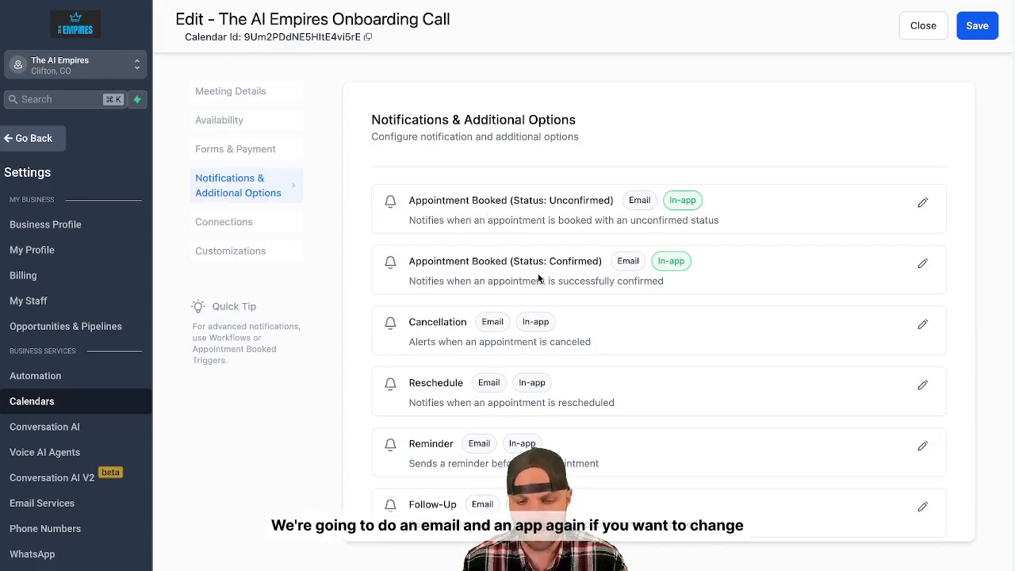
{"action": "scroll", "coordinate": [582, 331], "scroll_direction": "down", "scroll_amount": 3}
{"action": "scroll", "coordinate": [652, 311], "scroll_direction": "up", "scroll_amount": 3}
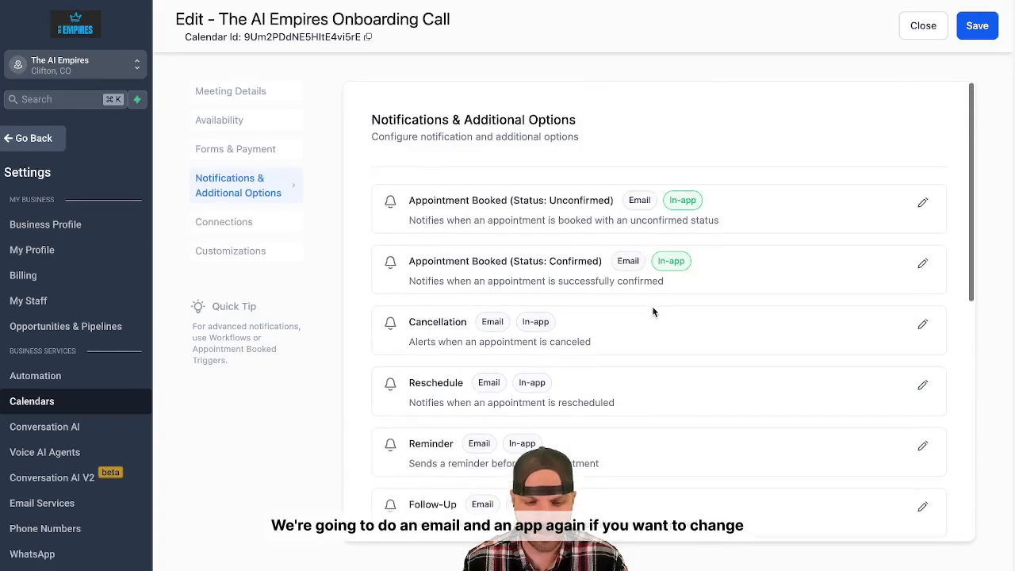
{"action": "left_click", "coordinate": [922, 203]}
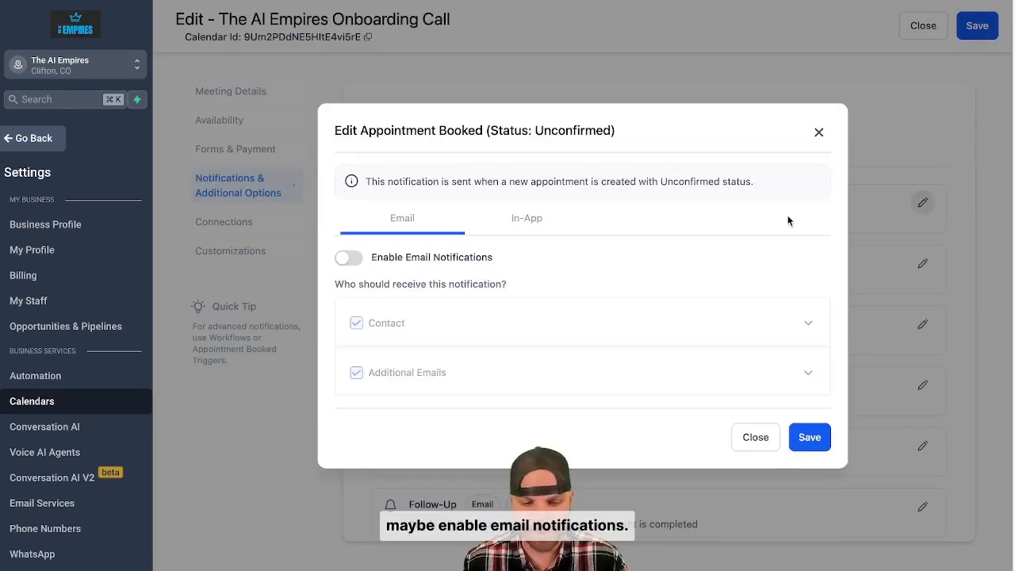
{"action": "left_click", "coordinate": [349, 257]}
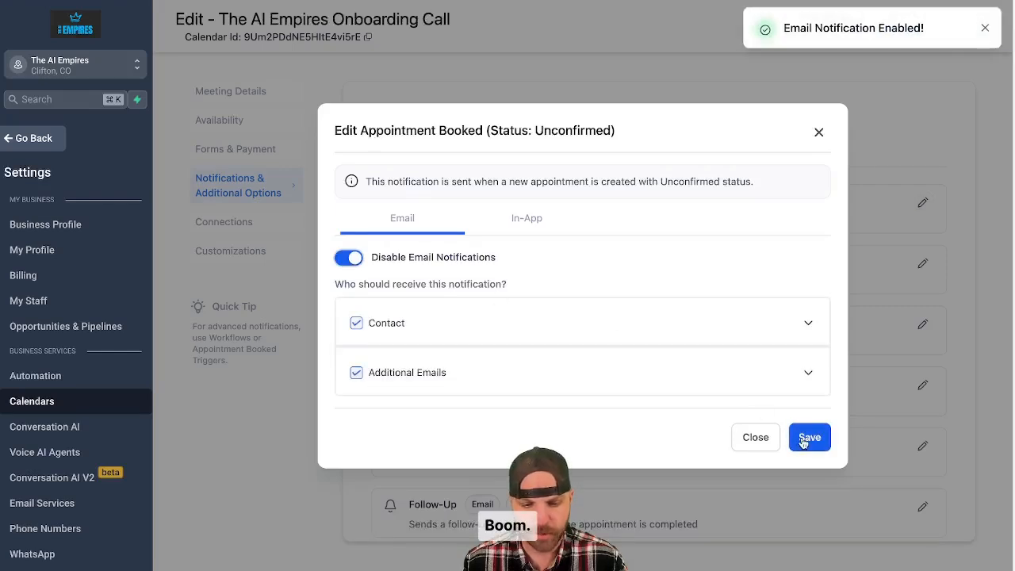
{"action": "left_click", "coordinate": [513, 230]}
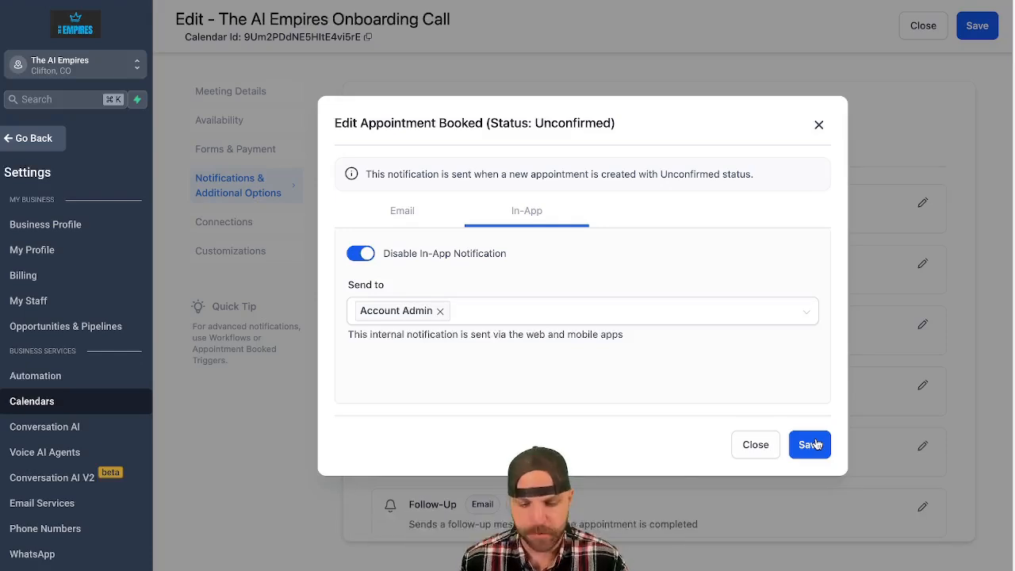
{"action": "left_click", "coordinate": [815, 445]}
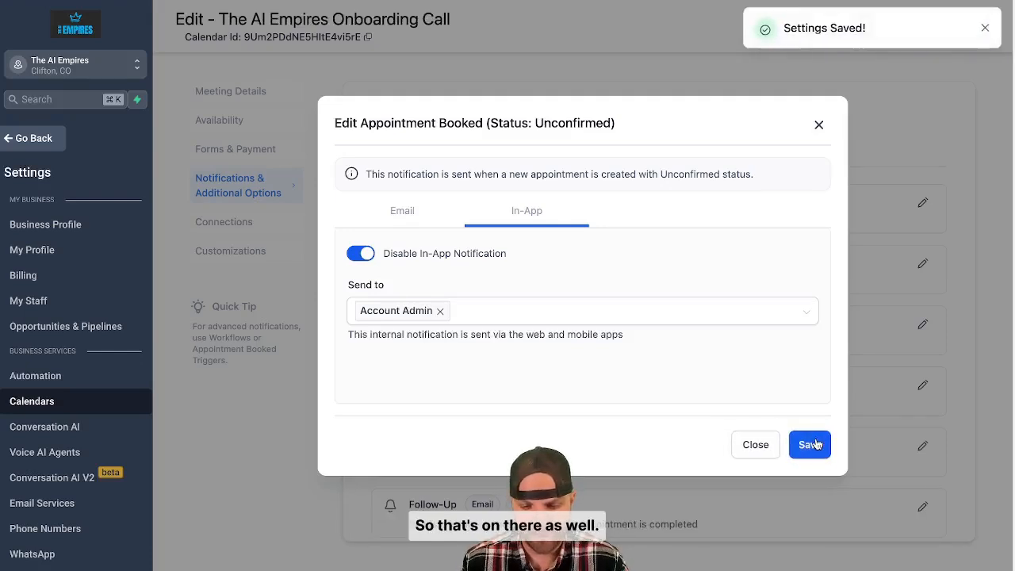
{"action": "left_click", "coordinate": [819, 124]}
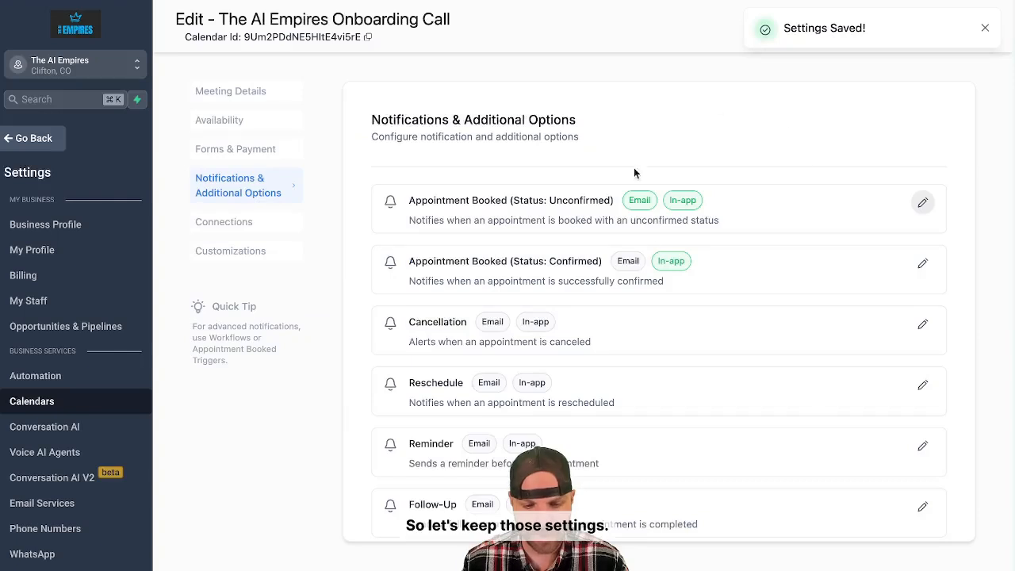
Look over the remaining notification types and the external calendar sync settings, and open the calendar's customizations.
{"action": "scroll", "coordinate": [663, 295], "scroll_direction": "down", "scroll_amount": 1}
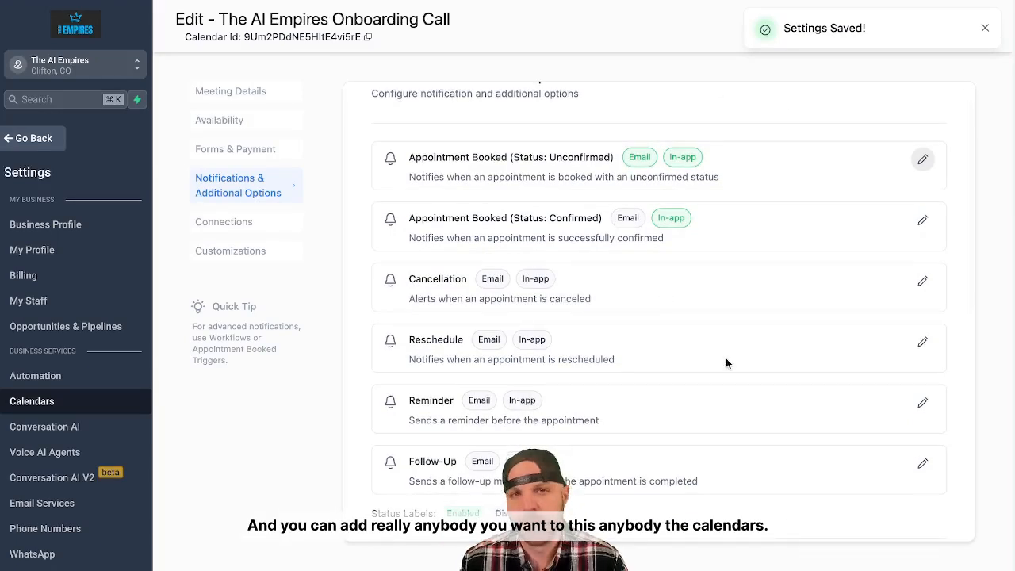
{"action": "scroll", "coordinate": [726, 359], "scroll_direction": "down", "scroll_amount": 1}
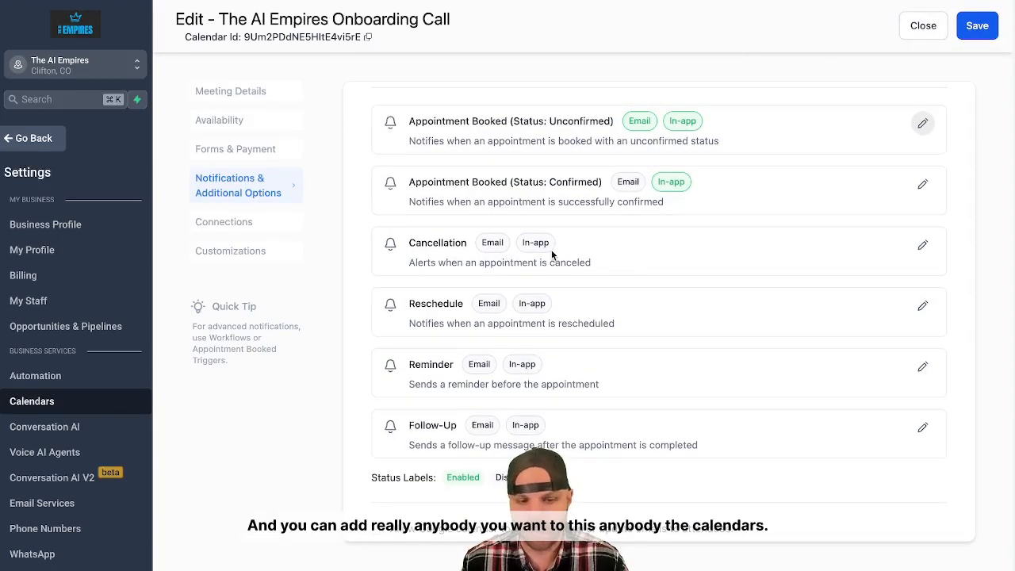
{"action": "left_click", "coordinate": [238, 229]}
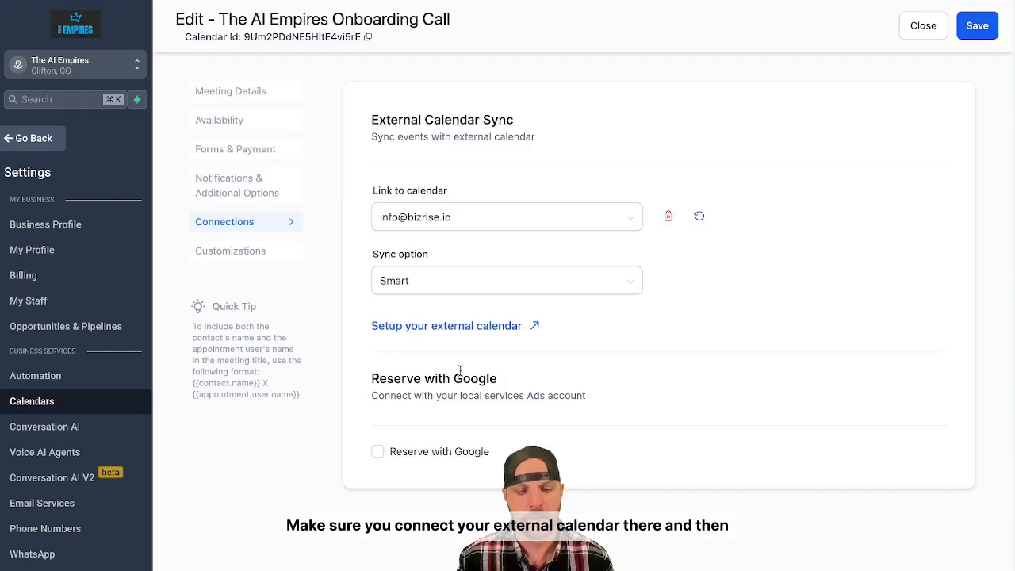
{"action": "left_click", "coordinate": [241, 254]}
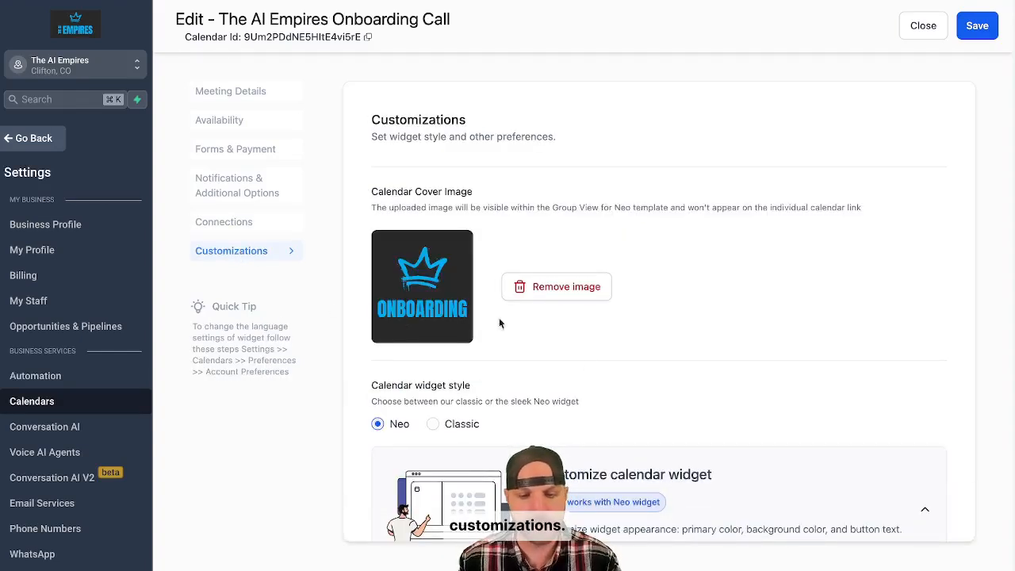
Review the cover image, Neo widget style, primary and background colors, button text, display toggles and custom code field, and save the calendar's customizations.
{"action": "scroll", "coordinate": [600, 375], "scroll_direction": "down", "scroll_amount": 1}
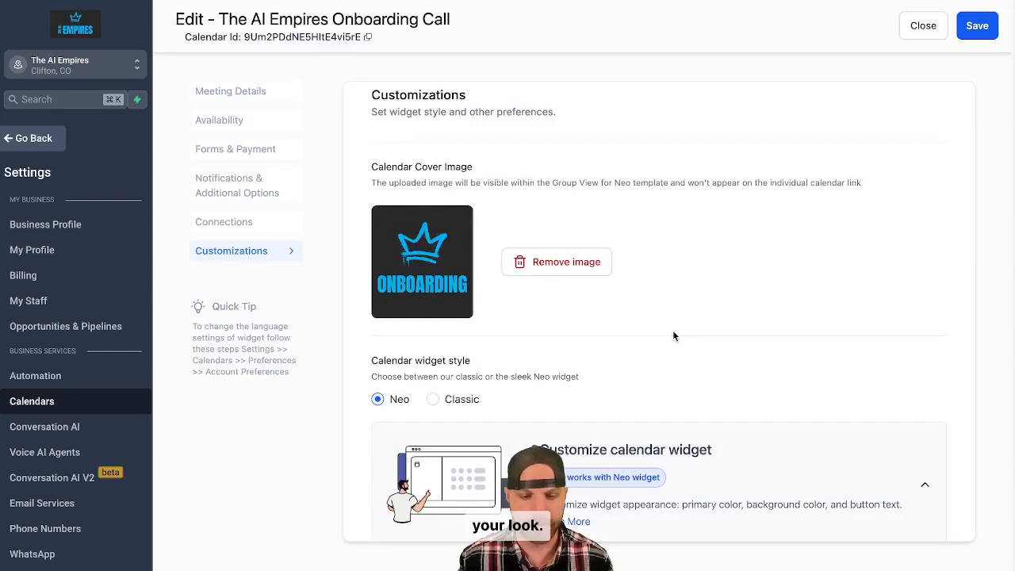
{"action": "scroll", "coordinate": [672, 335], "scroll_direction": "down", "scroll_amount": 1}
{"action": "scroll", "coordinate": [512, 270], "scroll_direction": "down", "scroll_amount": 3}
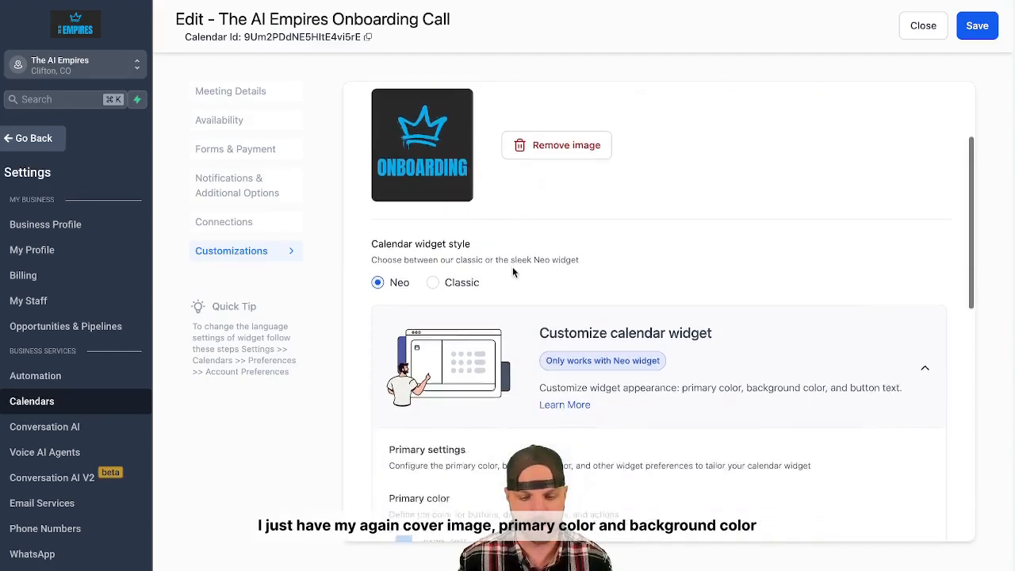
{"action": "scroll", "coordinate": [512, 272], "scroll_direction": "down", "scroll_amount": 2}
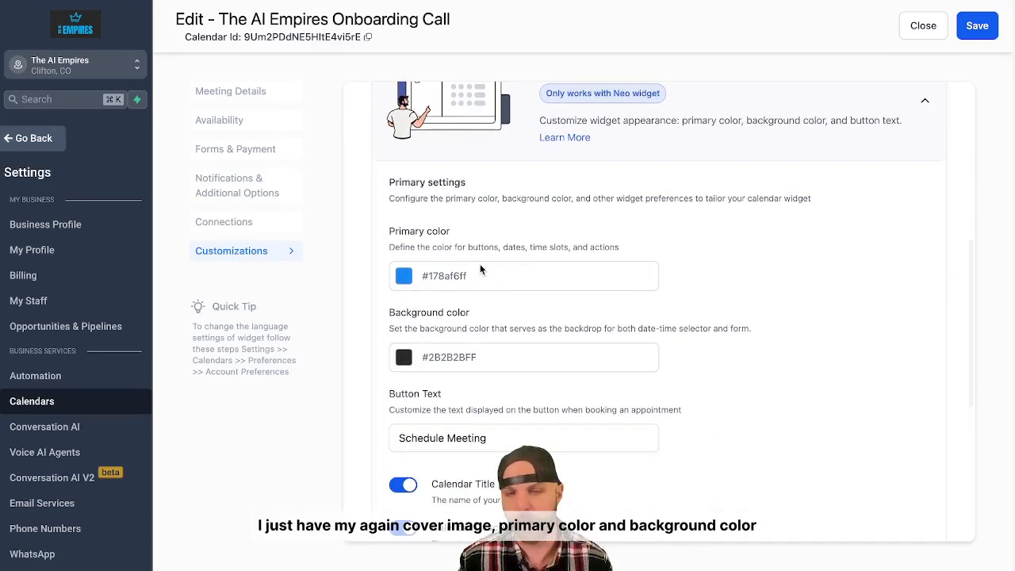
{"action": "scroll", "coordinate": [477, 353], "scroll_direction": "down", "scroll_amount": 1}
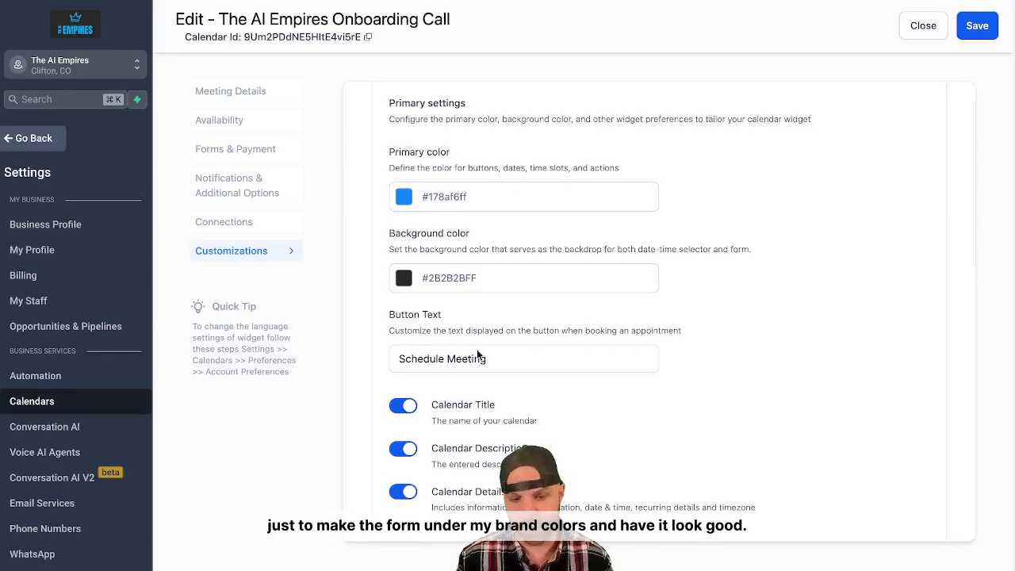
{"action": "scroll", "coordinate": [476, 349], "scroll_direction": "down", "scroll_amount": 1}
{"action": "left_click", "coordinate": [446, 323]}
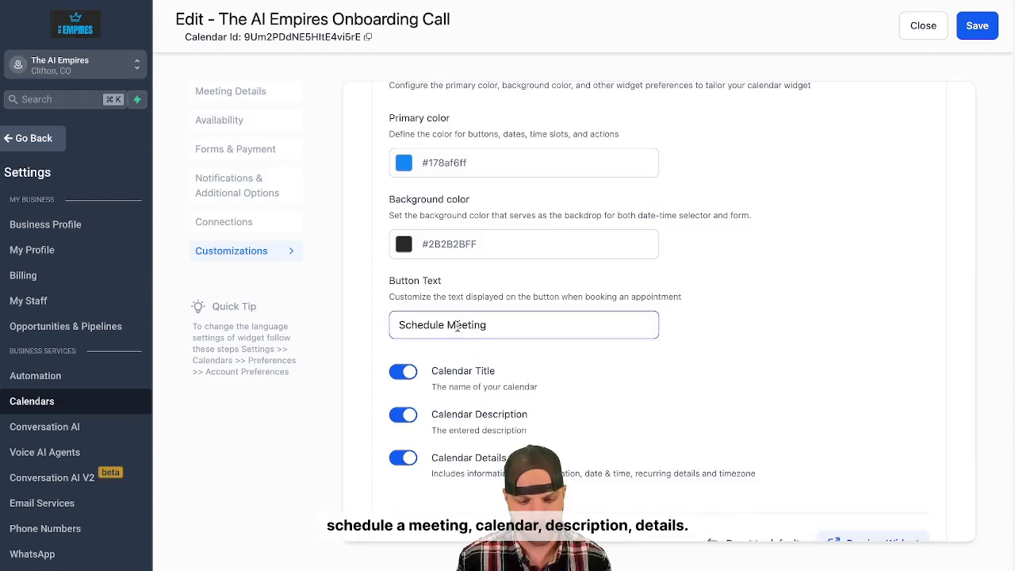
{"action": "scroll", "coordinate": [458, 328], "scroll_direction": "down", "scroll_amount": 1}
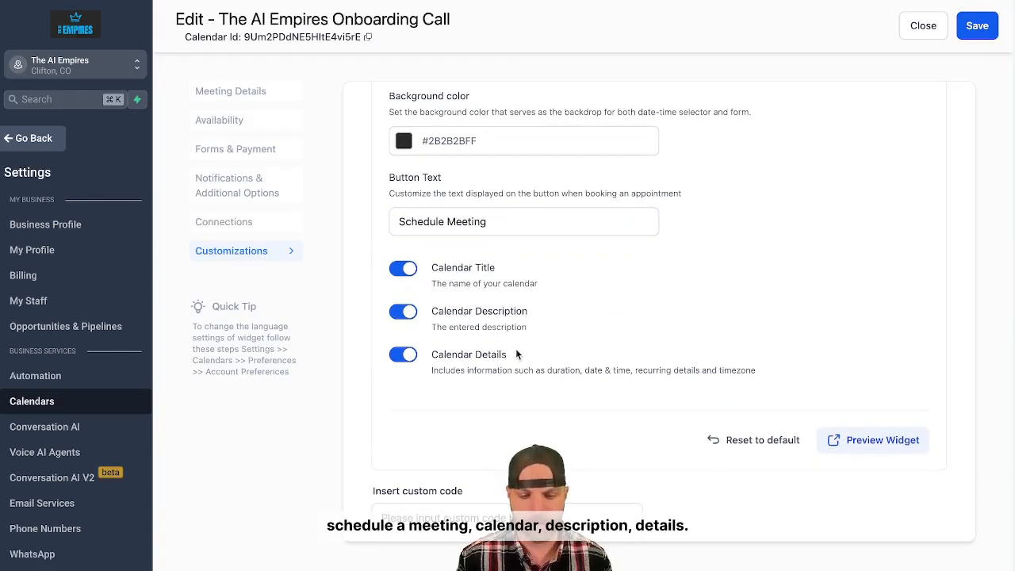
{"action": "scroll", "coordinate": [517, 354], "scroll_direction": "down", "scroll_amount": 2}
{"action": "left_click", "coordinate": [573, 409]}
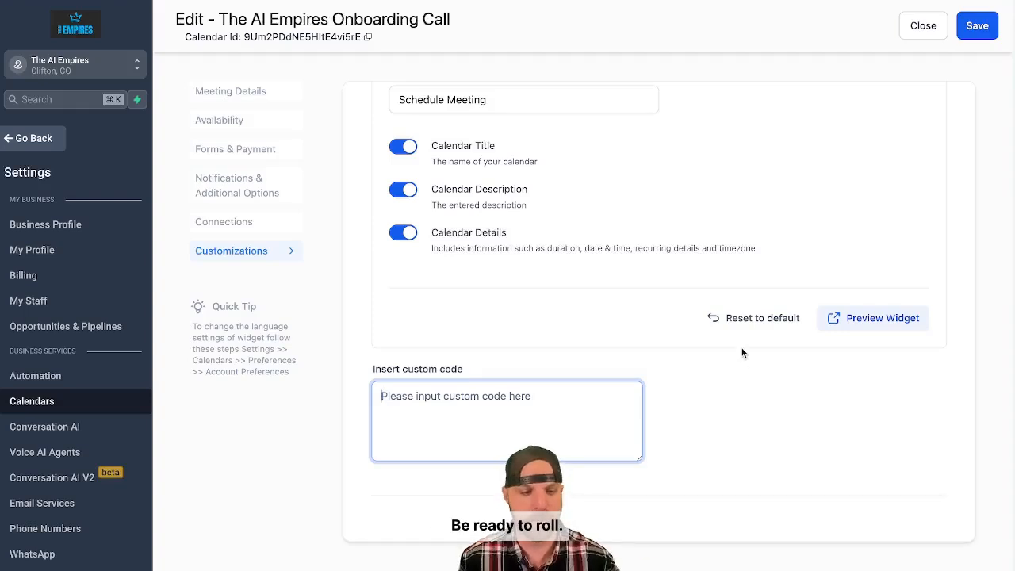
{"action": "scroll", "coordinate": [742, 351], "scroll_direction": "up", "scroll_amount": 3}
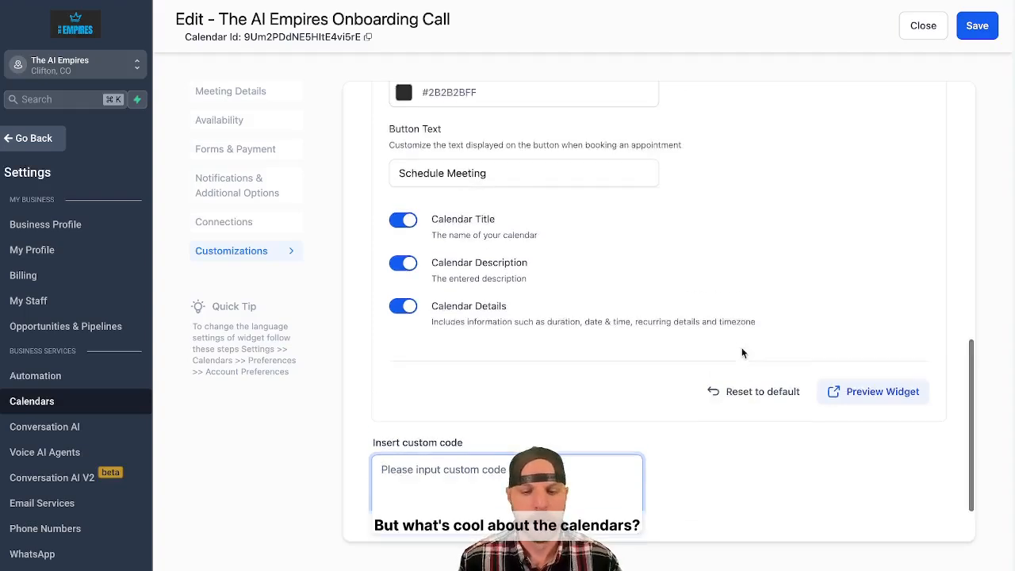
{"action": "left_click", "coordinate": [977, 30]}
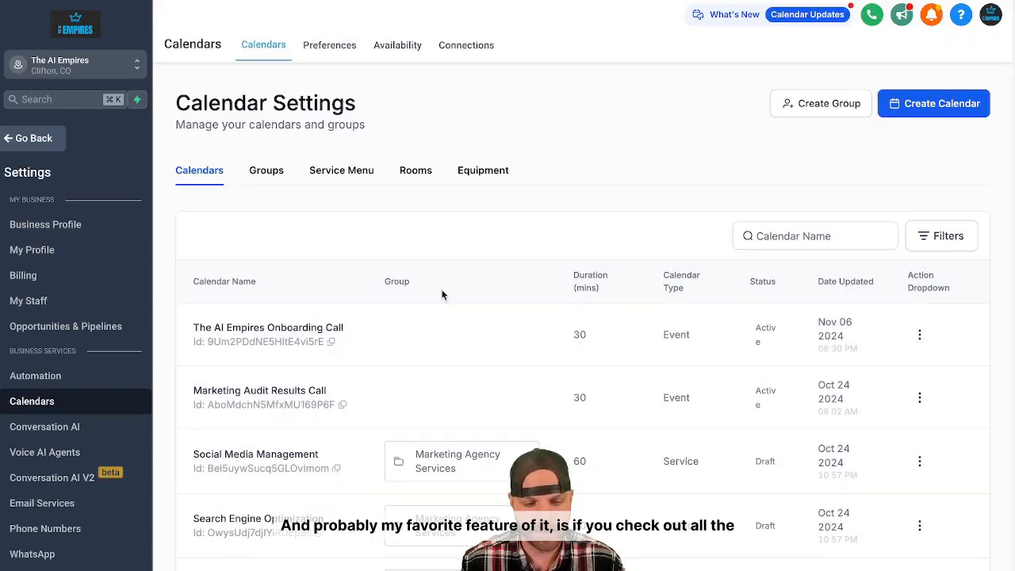
Look over the list of all calendars and leave the settings for the main weekly calendar view.
{"action": "scroll", "coordinate": [442, 294], "scroll_direction": "down", "scroll_amount": 3}
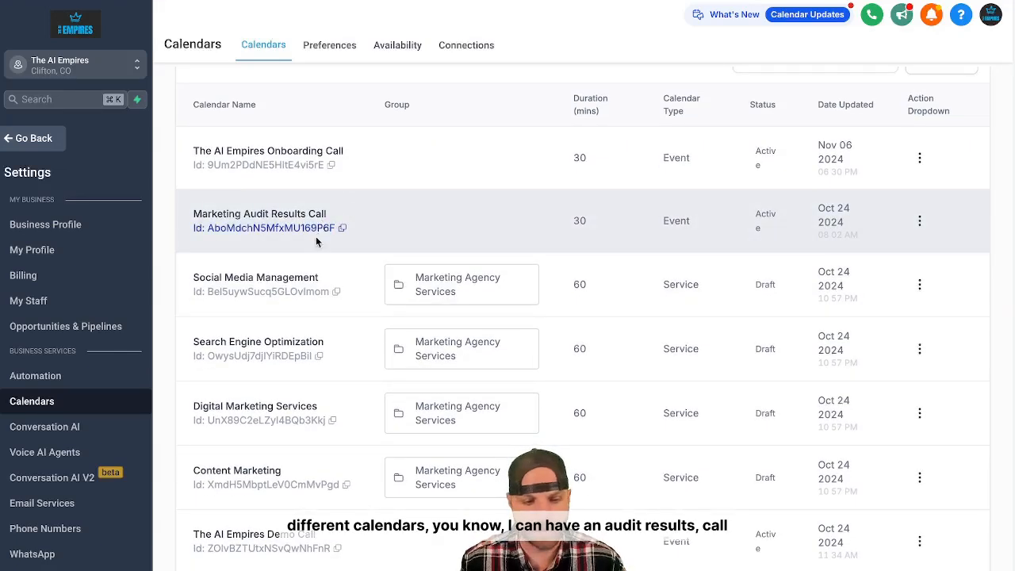
{"action": "scroll", "coordinate": [307, 287], "scroll_direction": "down", "scroll_amount": 1}
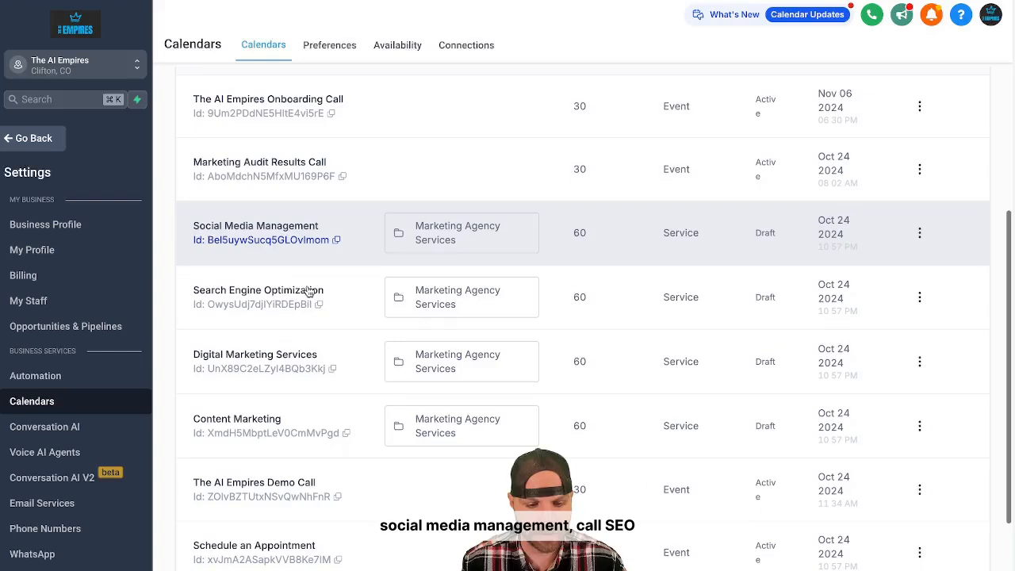
{"action": "scroll", "coordinate": [309, 290], "scroll_direction": "down", "scroll_amount": 2}
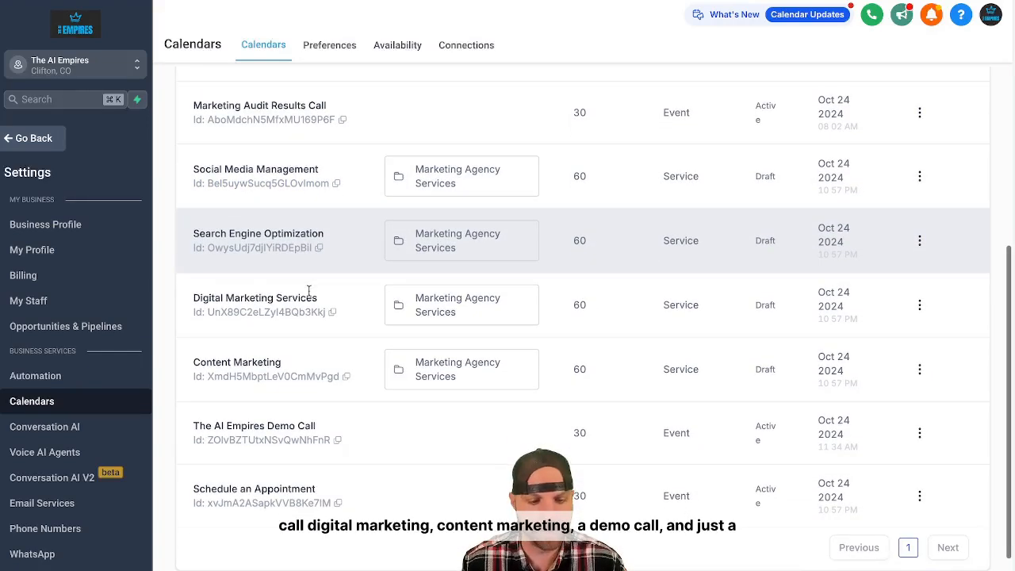
{"action": "scroll", "coordinate": [306, 285], "scroll_direction": "down", "scroll_amount": 1}
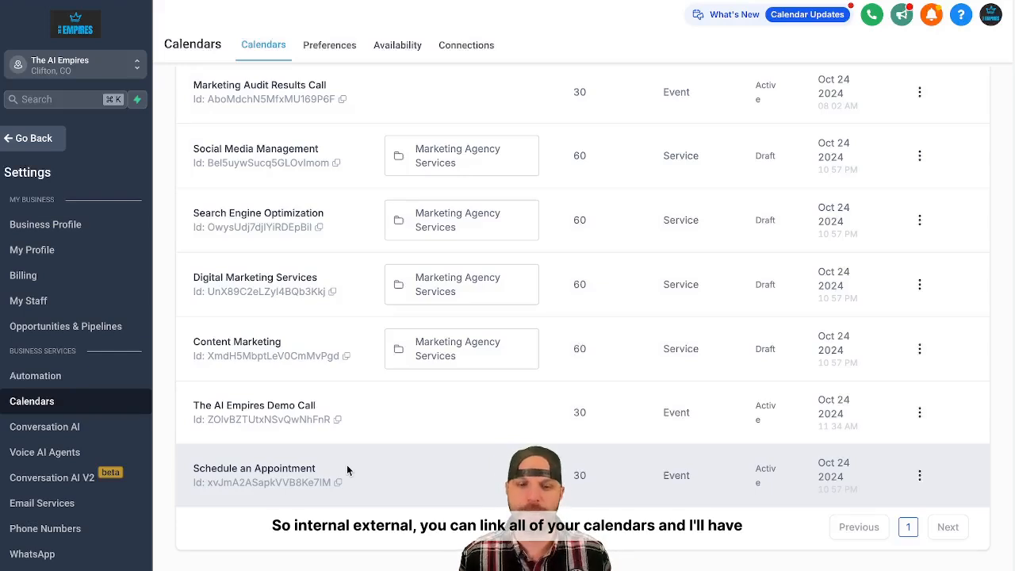
{"action": "scroll", "coordinate": [385, 356], "scroll_direction": "up", "scroll_amount": 4}
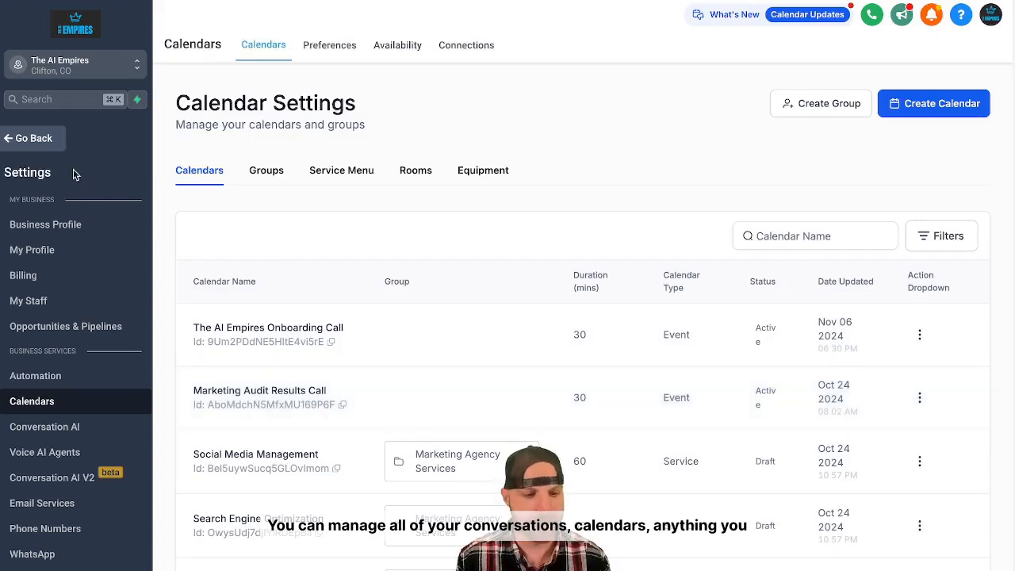
{"action": "left_click", "coordinate": [27, 144]}
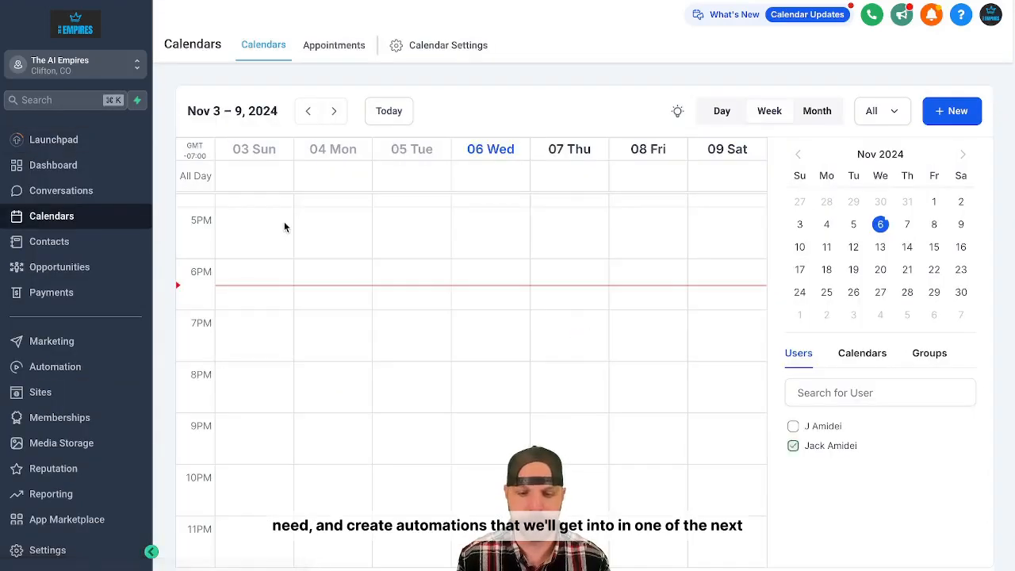